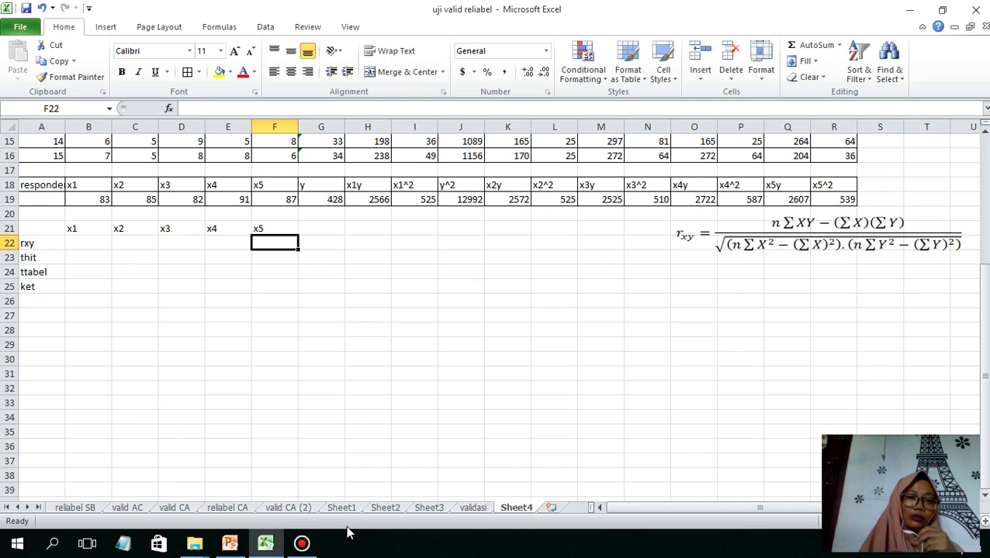
pyautogui.click(304, 546)
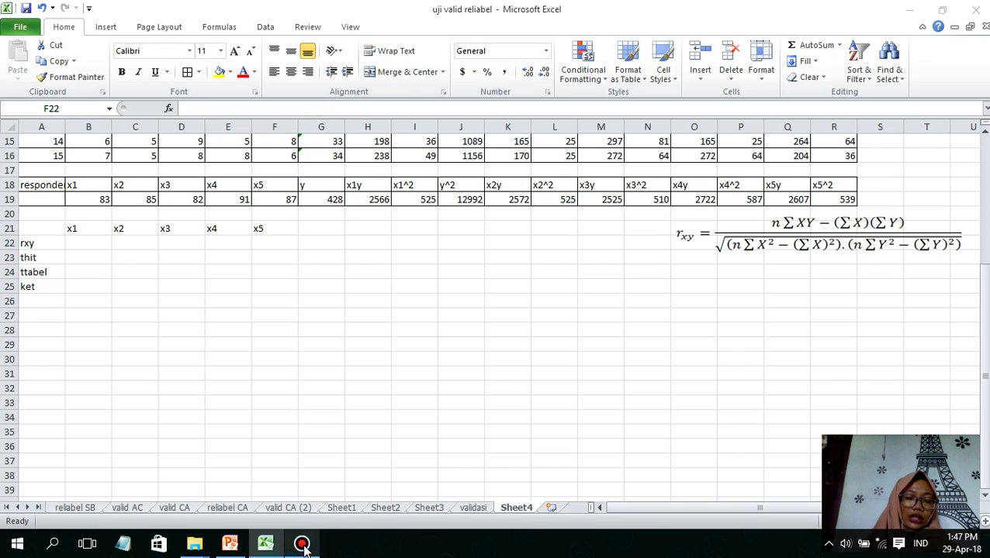
pyautogui.click(303, 546)
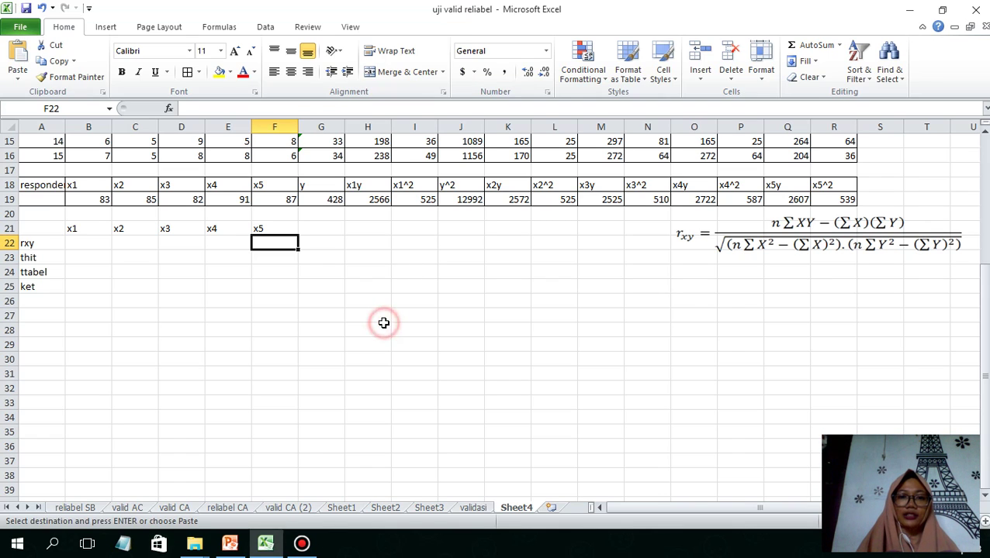
# Paste the copied rxy label block with atas, kiri*kanan, akar and hasil akhir starting at cell L26.
pyautogui.click(555, 303)
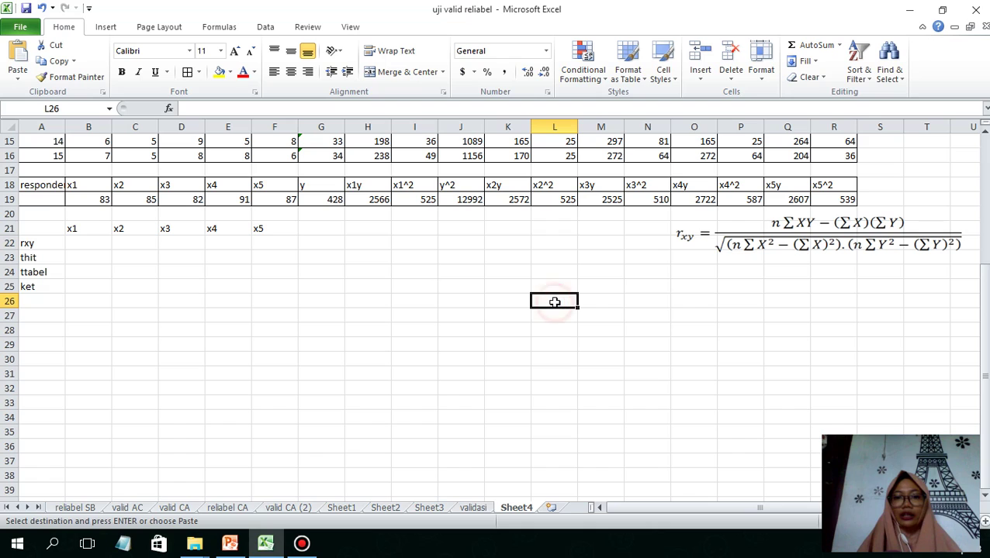
pyautogui.hotkey('ctrl', 'v')
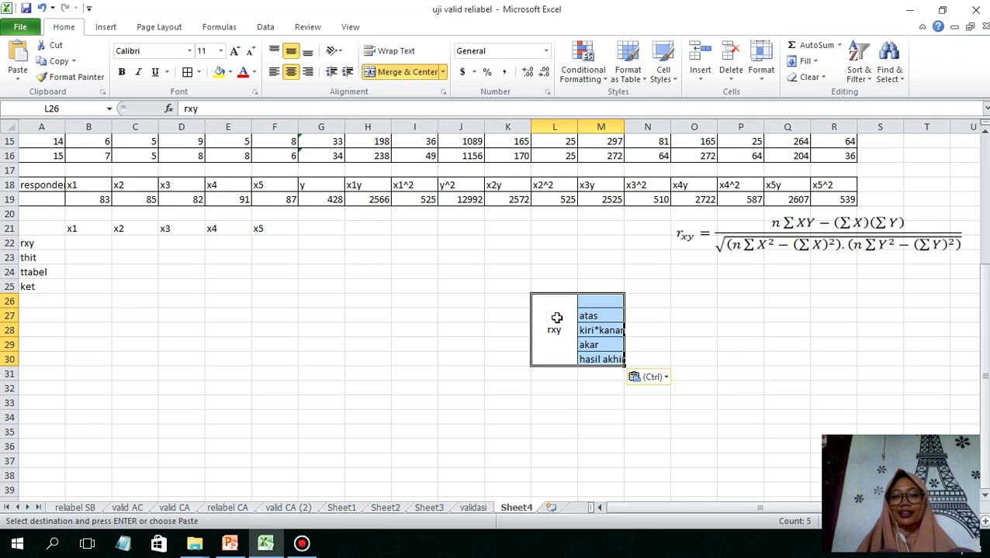
pyautogui.click(655, 321)
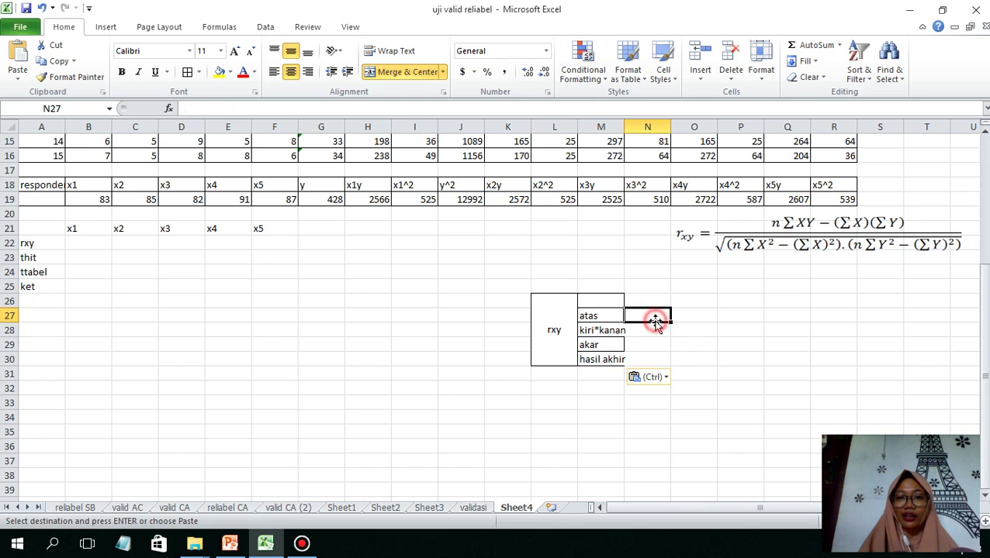
# Apply cell borders to the rxy label cells M26:M30.
pyautogui.moveTo(589, 301); pyautogui.dragTo(595, 359)
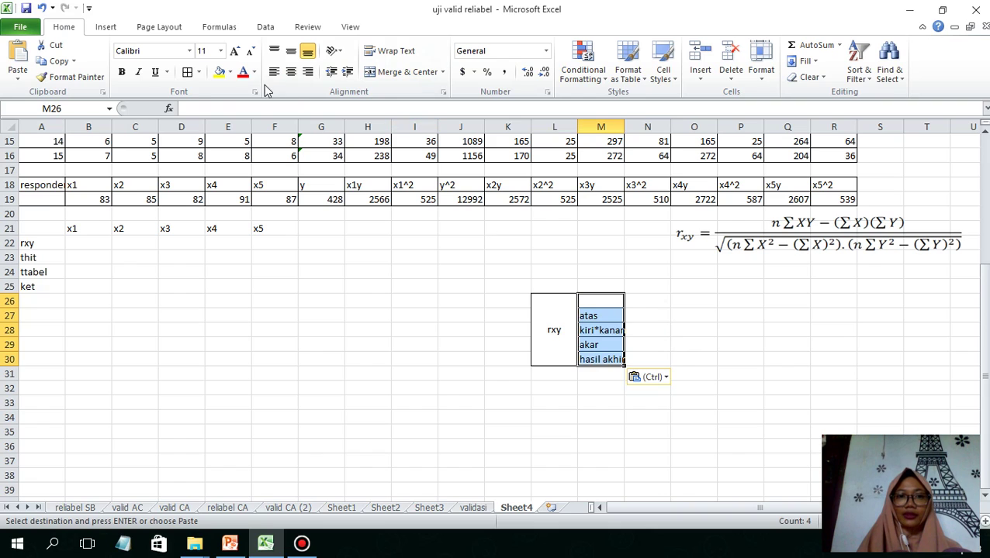
pyautogui.click(187, 72)
pyautogui.click(686, 345)
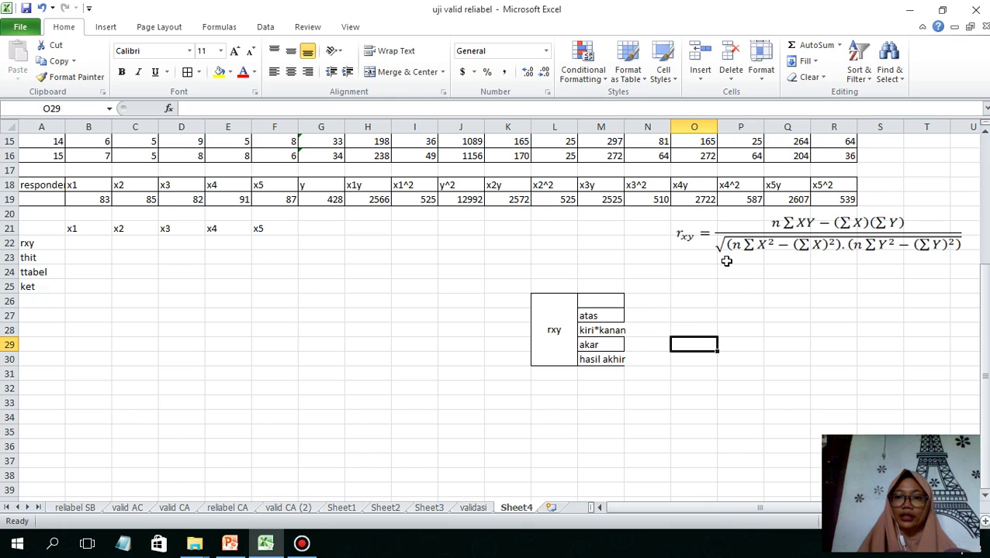
pyautogui.click(643, 344)
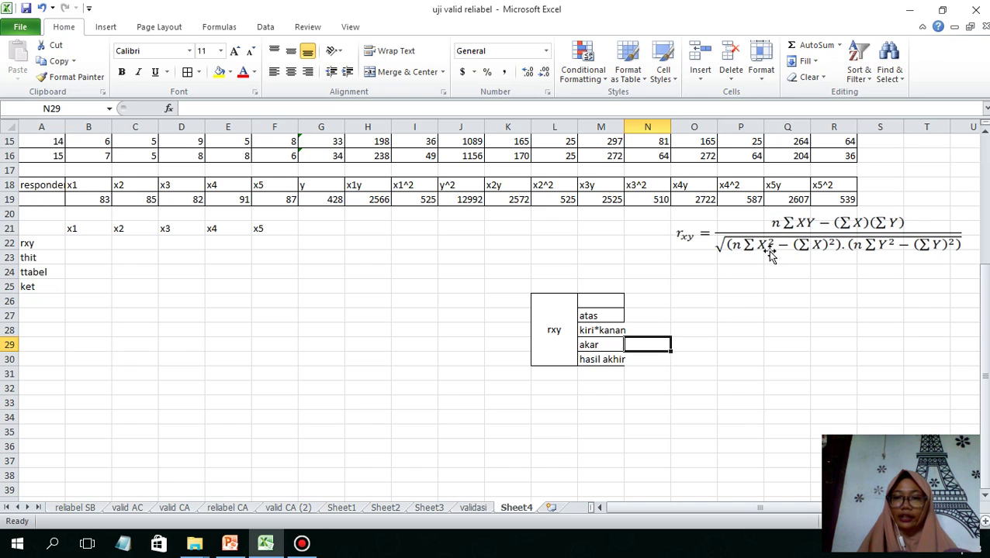
pyautogui.click(644, 359)
# Try to apply borders again to the labels from atas to hasil akhir in M27:M30.
pyautogui.moveTo(609, 316); pyautogui.dragTo(604, 360)
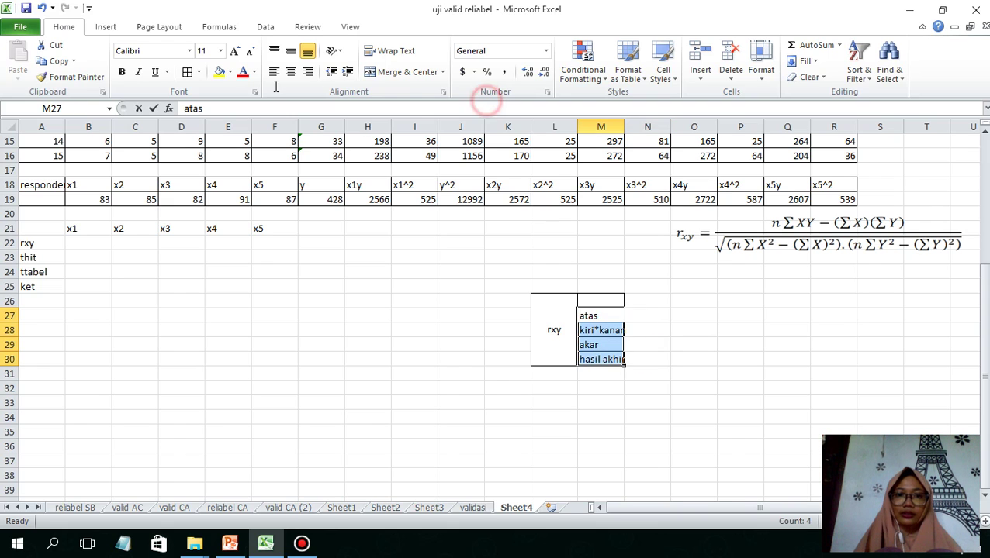
pyautogui.press('F2')
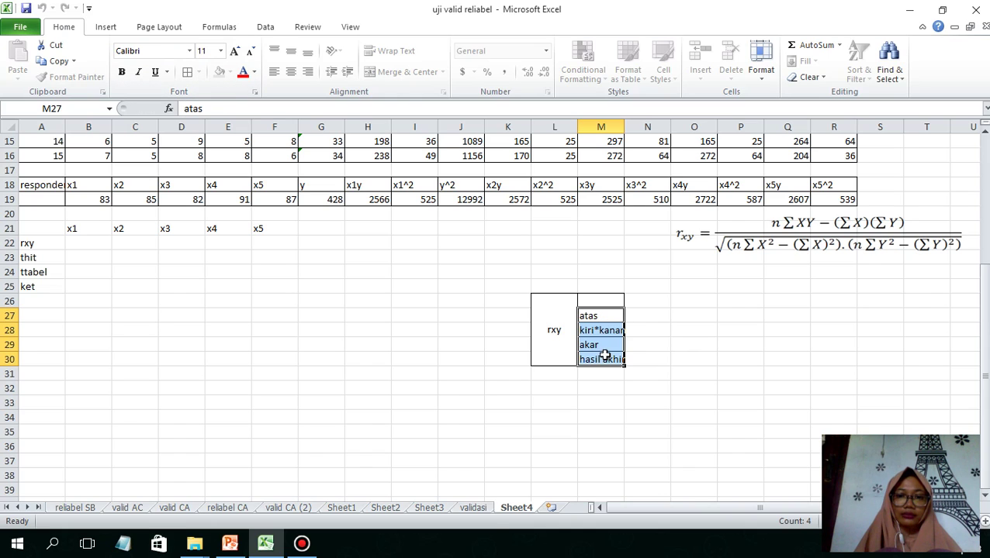
pyautogui.press('Escape')
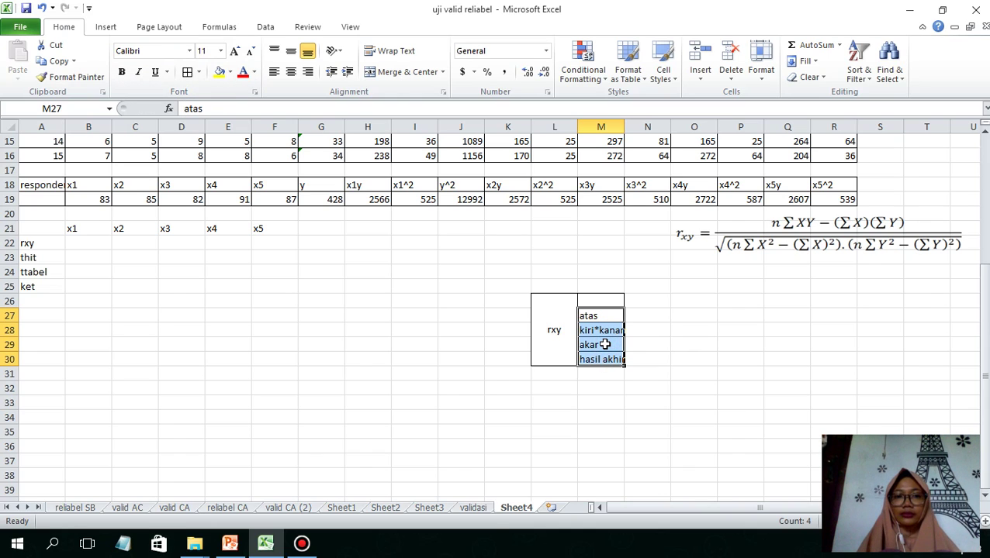
pyautogui.click(187, 72)
pyautogui.press('Down')
pyautogui.press('Down')
pyautogui.press('Down')
pyautogui.press('Up')
pyautogui.press('F2')
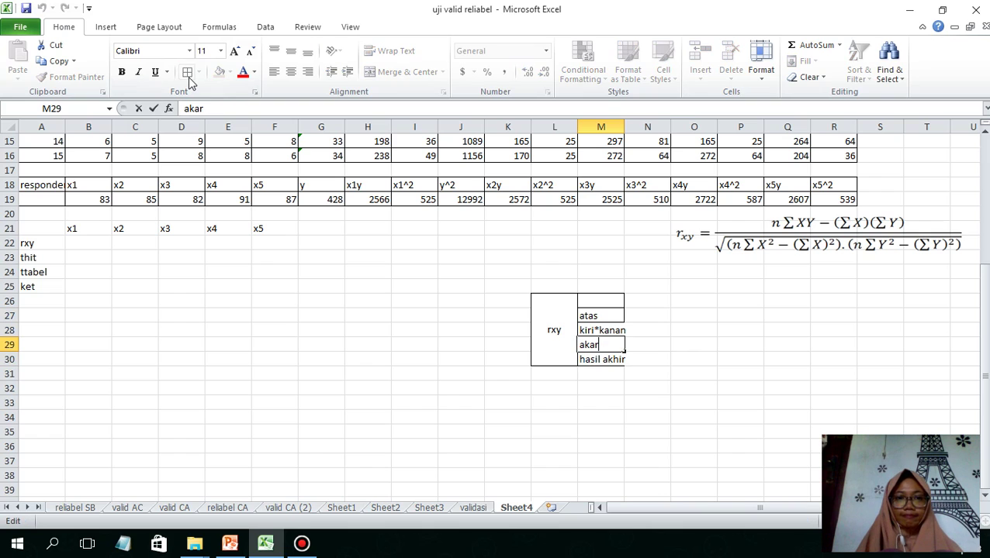
pyautogui.click(453, 285)
pyautogui.moveTo(594, 316); pyautogui.dragTo(594, 363)
pyautogui.click(302, 545)
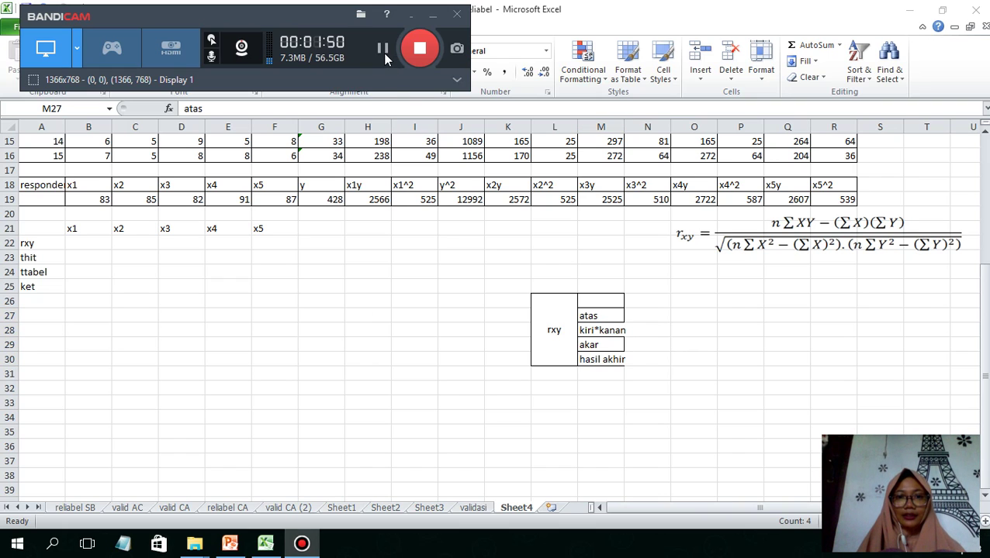
# Enter the column heading x1 in cell N26 of the rxy table and center it.
pyautogui.click(669, 301)
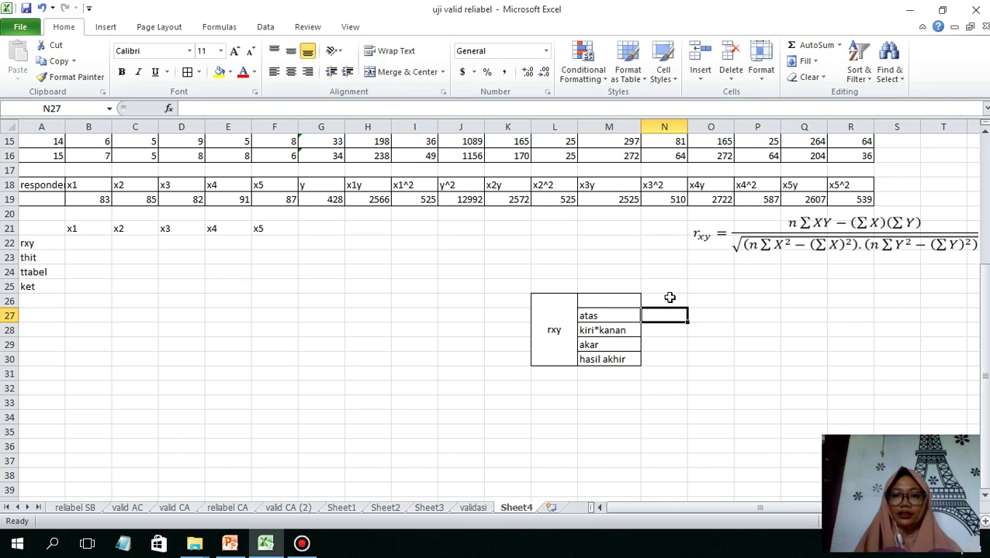
pyautogui.write('x1')
pyautogui.press('Return')
pyautogui.press('Up')
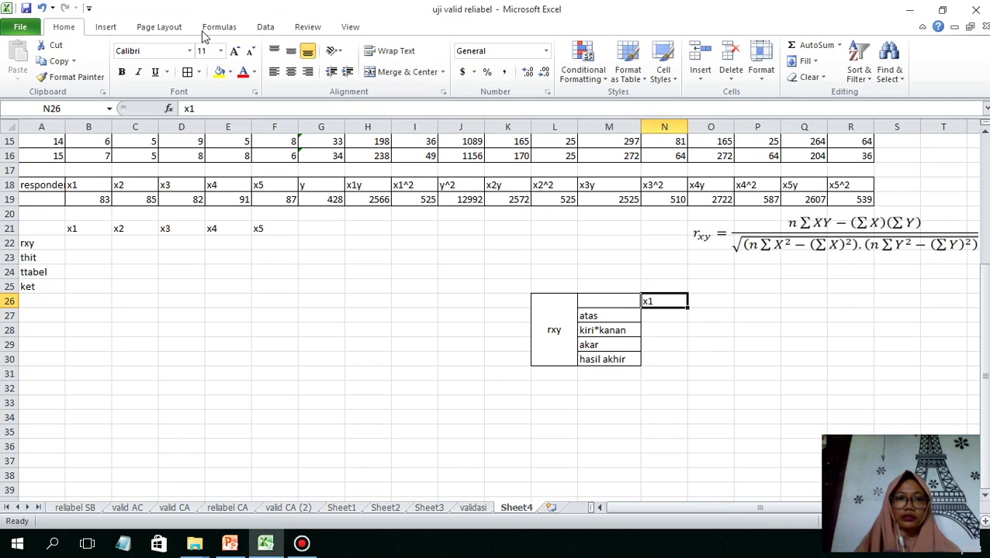
pyautogui.click(291, 72)
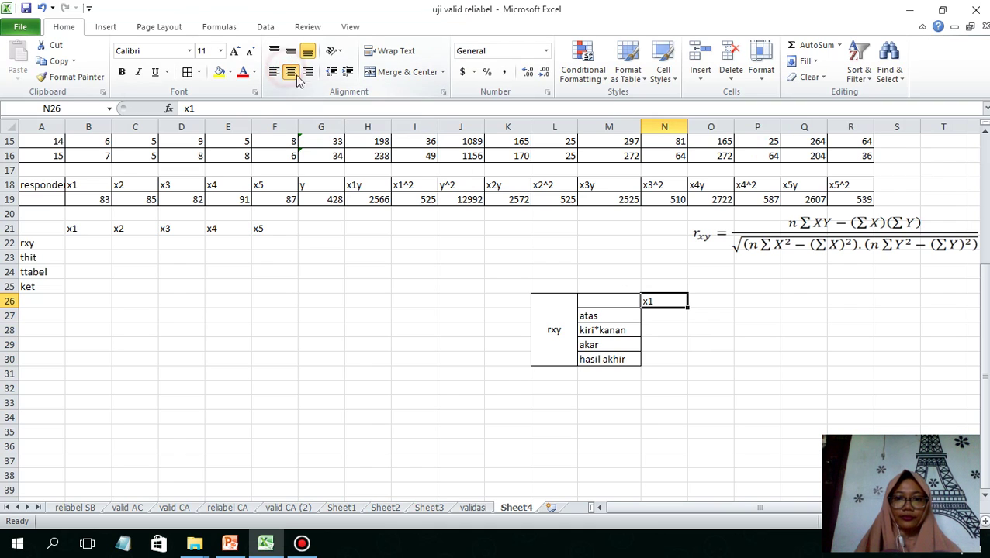
# Calculate the x1 numerator in the atas row by entering =(15)*(H19)-(B19)*(G19) in N27.
pyautogui.click(676, 316)
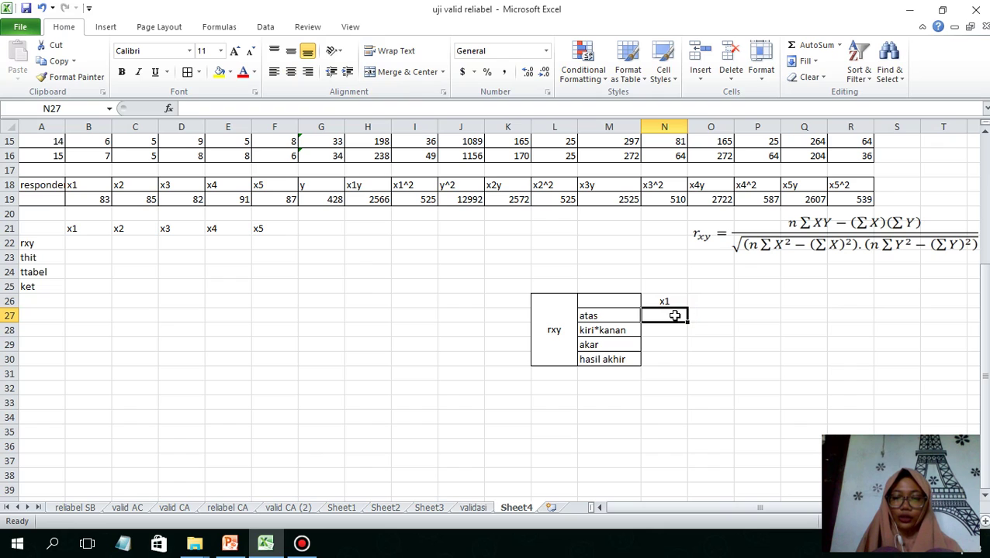
pyautogui.write('=(15)*(')
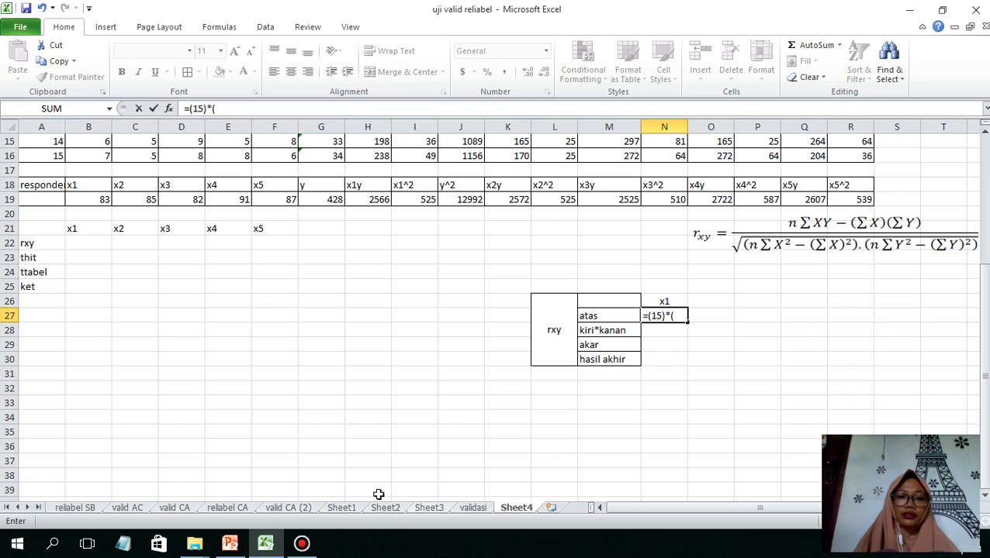
pyautogui.click(298, 547)
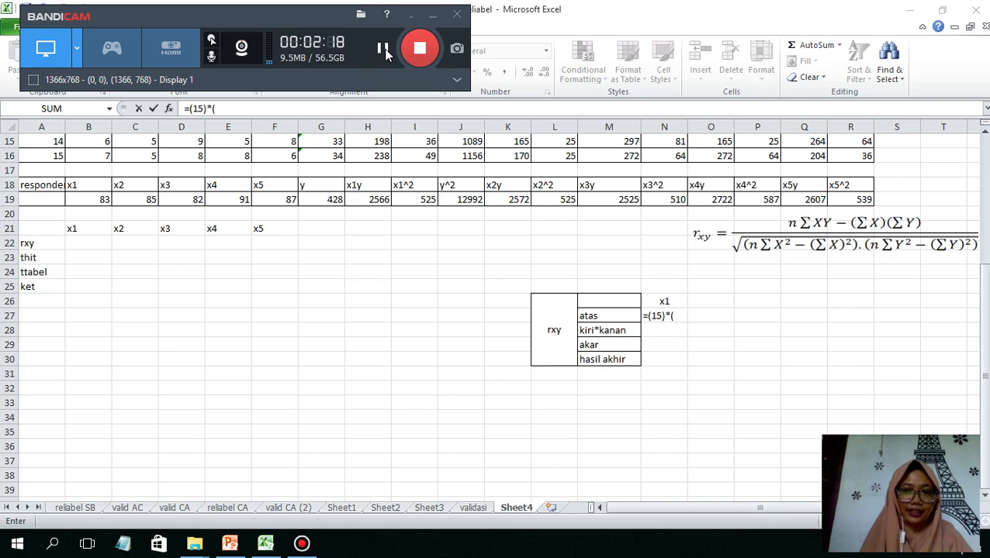
pyautogui.click(430, 378)
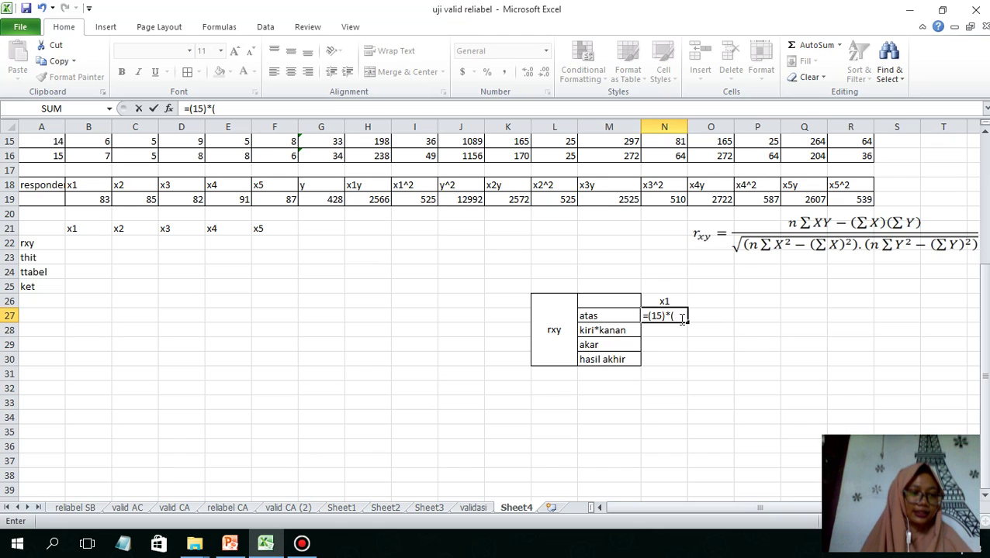
pyautogui.click(375, 200)
pyautogui.write(')-(')
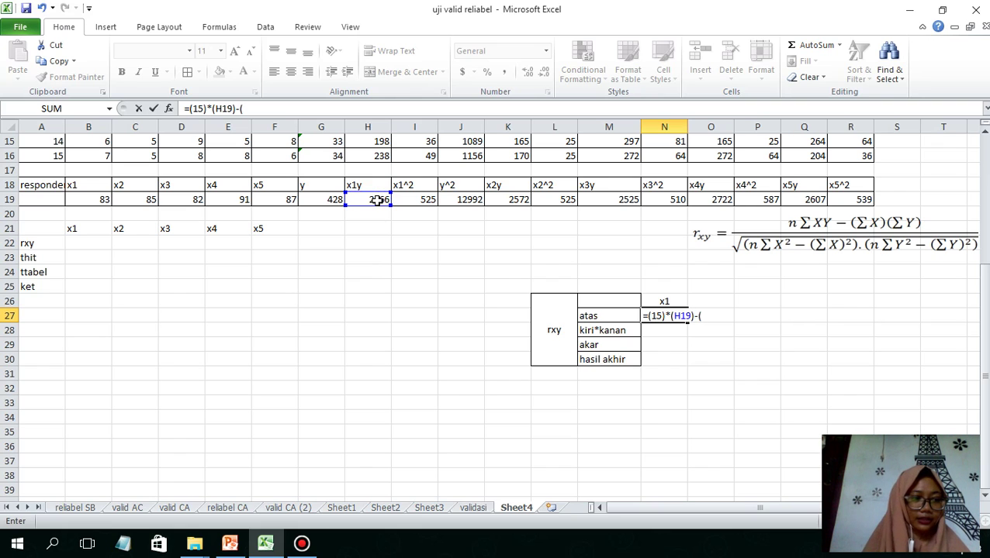
pyautogui.click(89, 200)
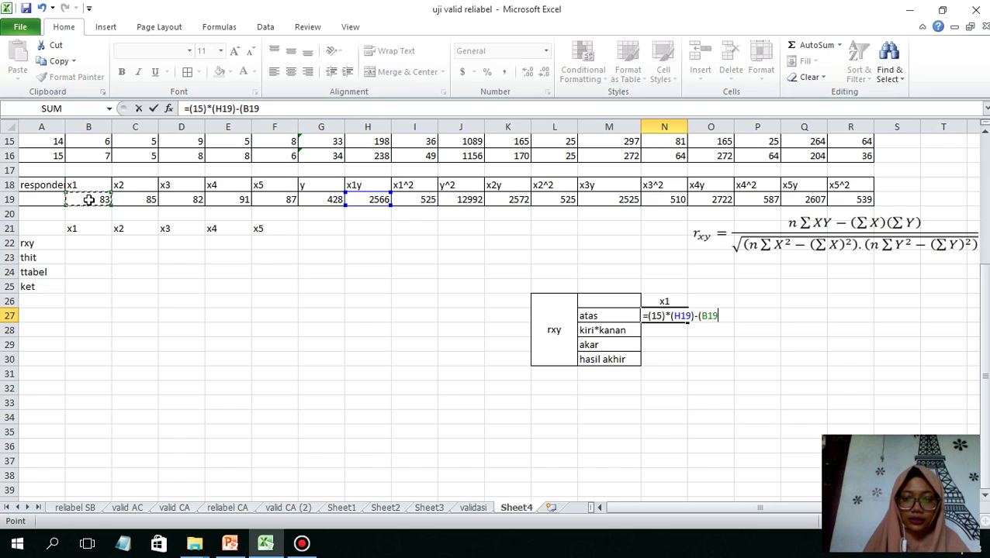
pyautogui.write(')*(')
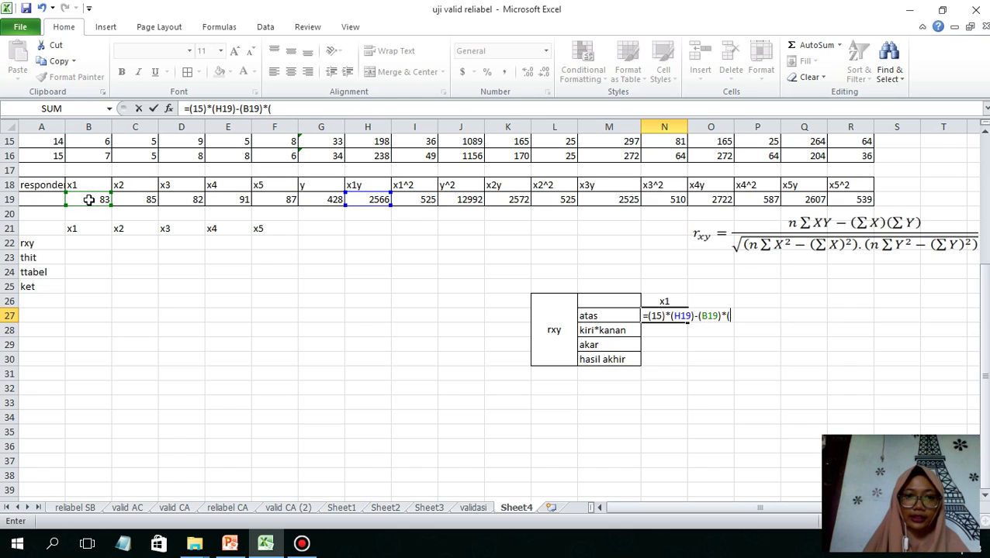
pyautogui.click(311, 201)
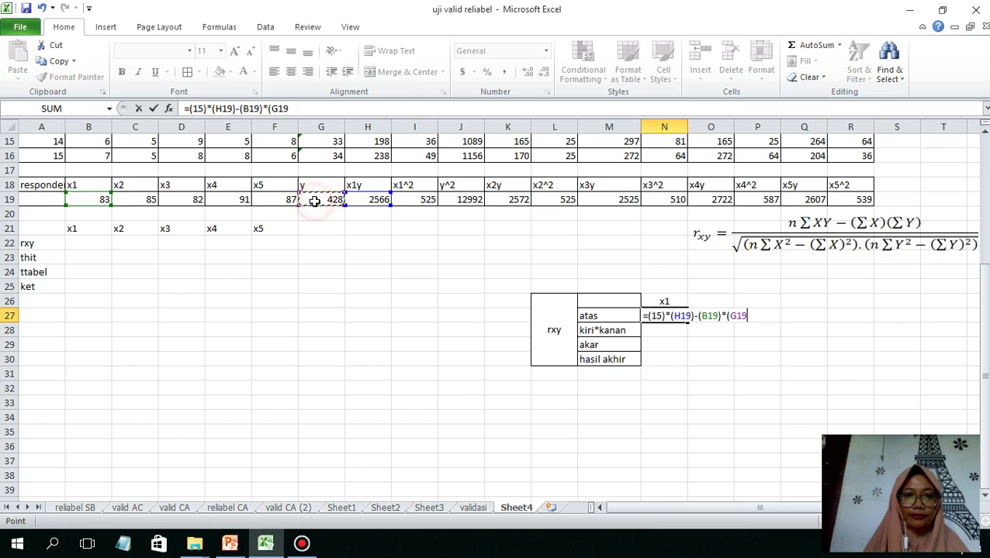
pyautogui.write(')')
pyautogui.press('Return')
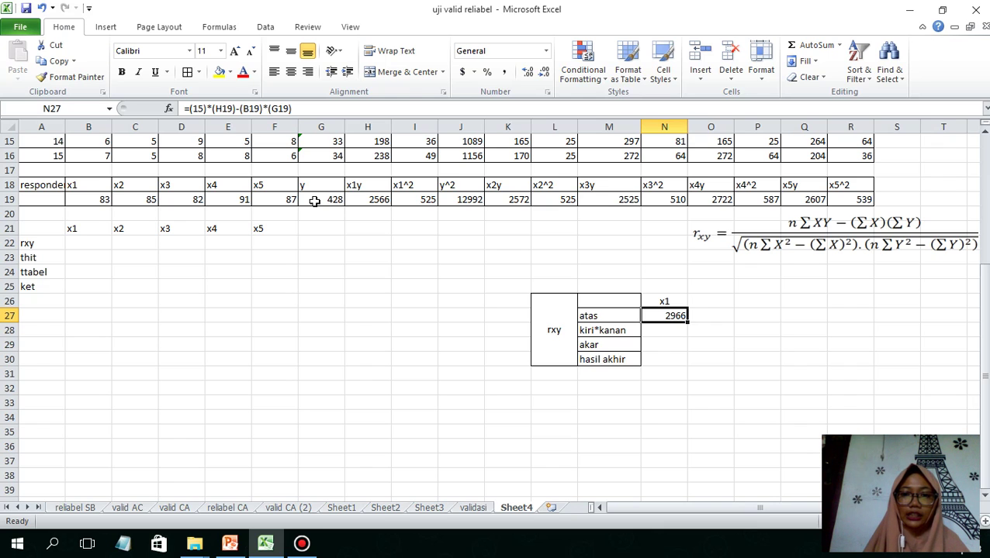
# Calculate the first denominator factor for x1 by entering =(15)*(I19)-(B19)^2 in N28, the kiri*kanan row.
pyautogui.press('Down')
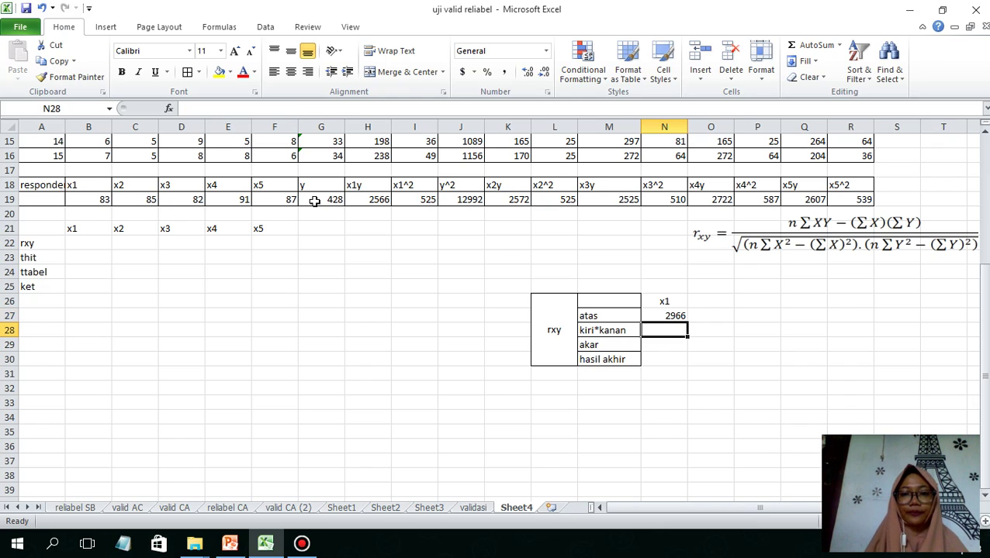
pyautogui.write('=(15)*(')
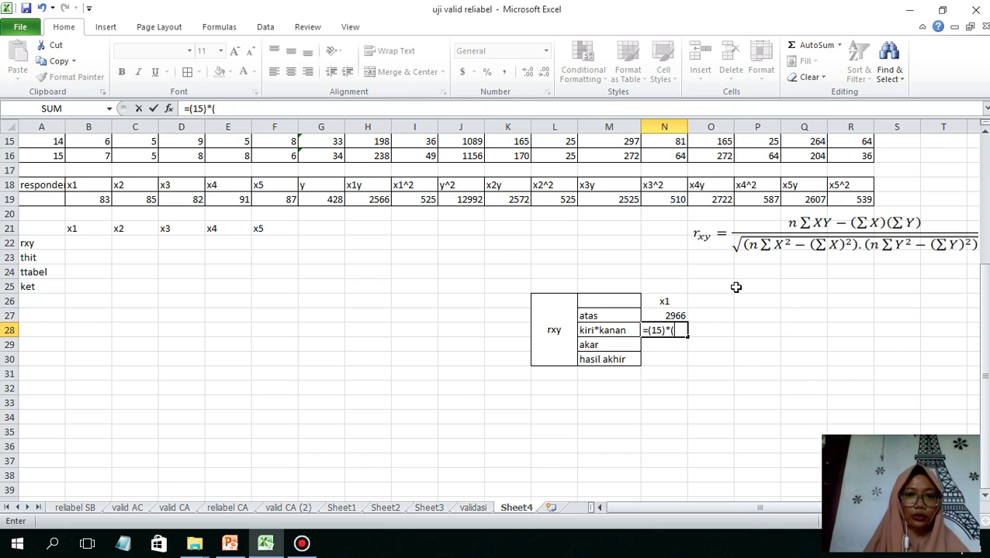
pyautogui.click(410, 199)
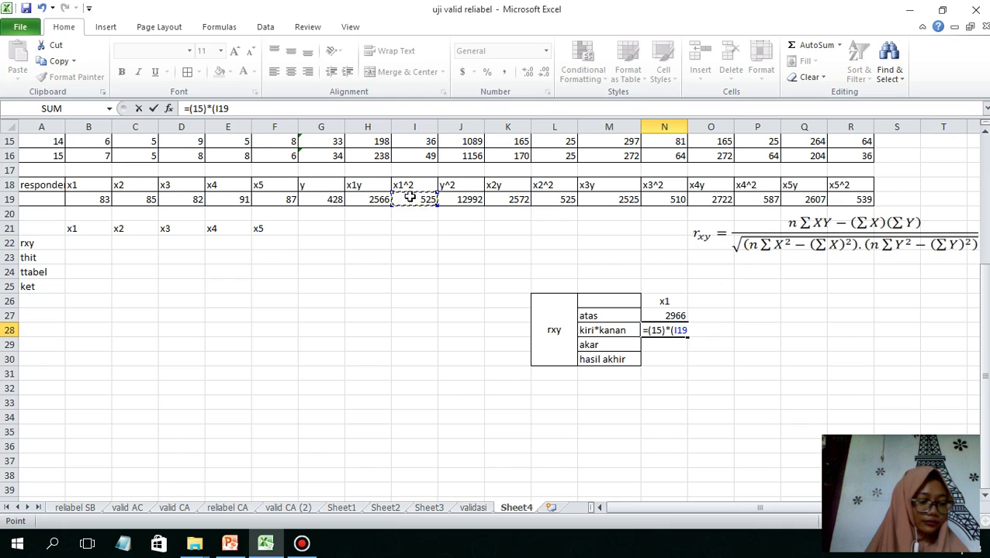
pyautogui.write(')')
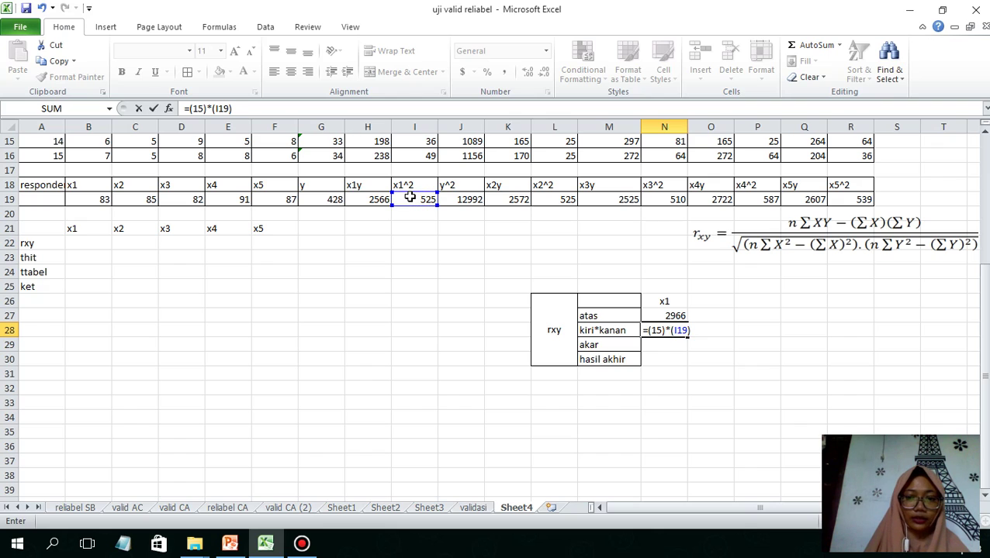
pyautogui.write('-(')
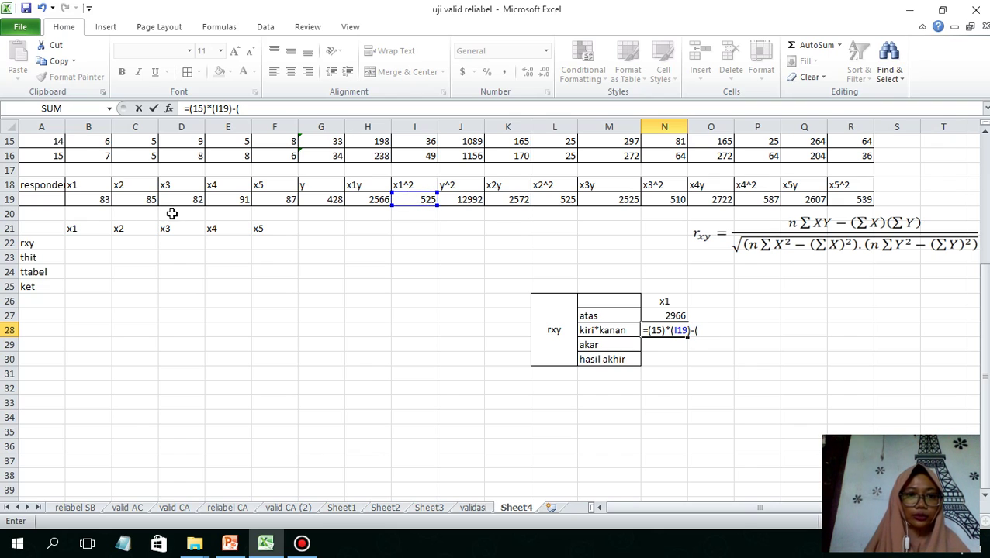
pyautogui.click(84, 200)
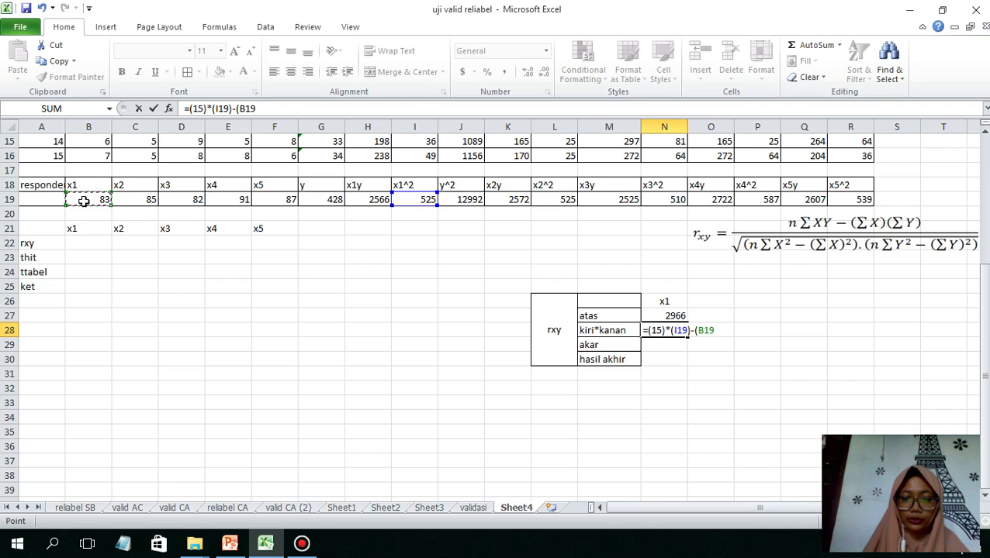
pyautogui.write(')^2')
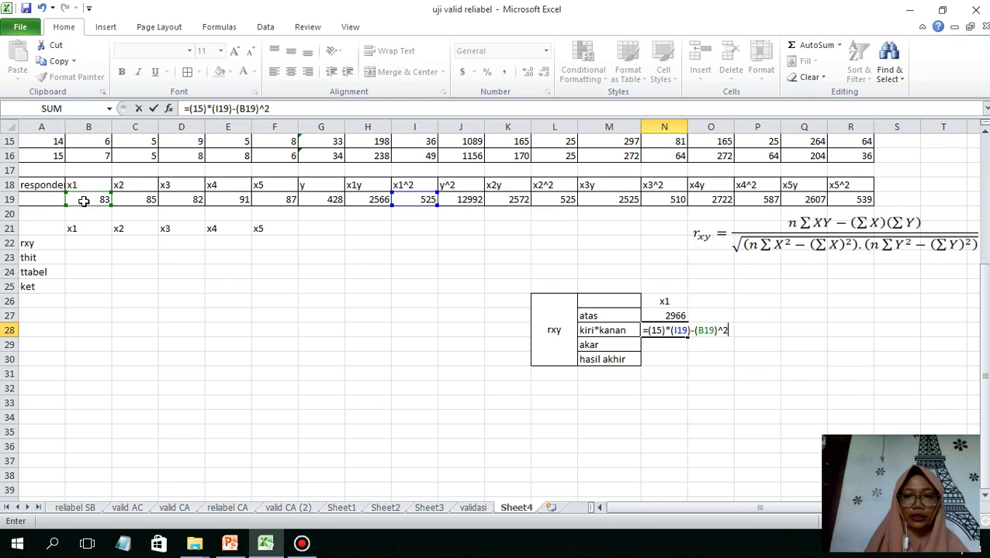
pyautogui.press('Return')
pyautogui.press('Up')
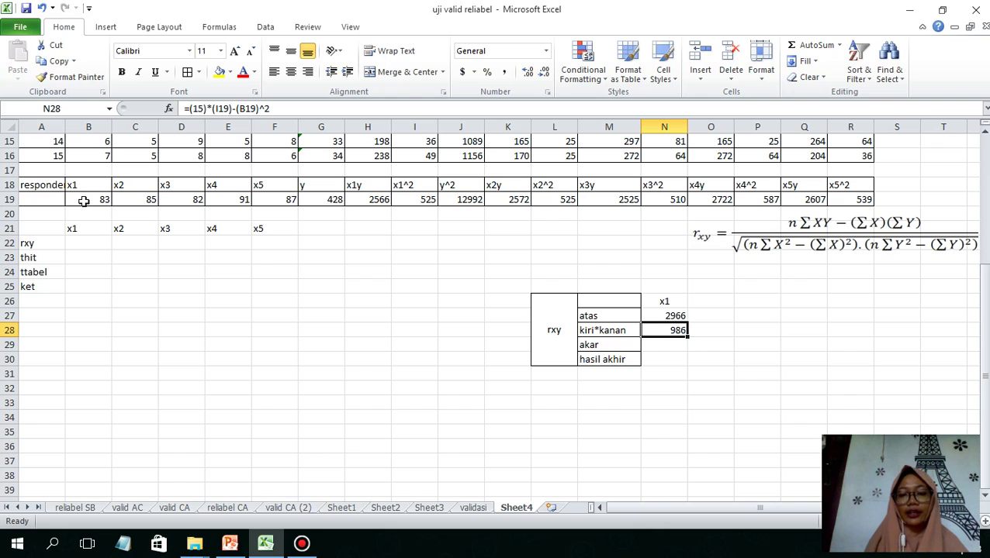
pyautogui.press('Right')
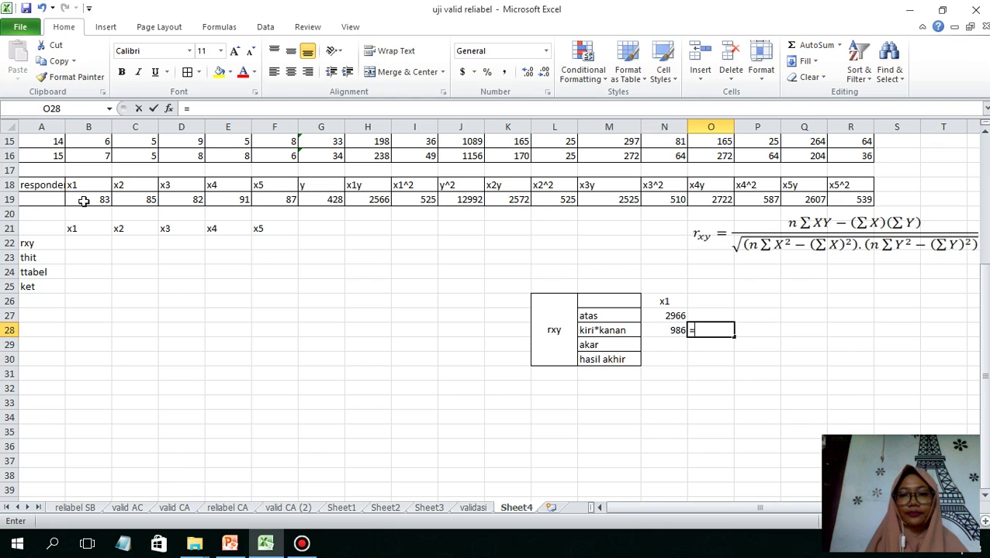
pyautogui.write('=')
pyautogui.moveTo(660, 301); pyautogui.dragTo(702, 358)
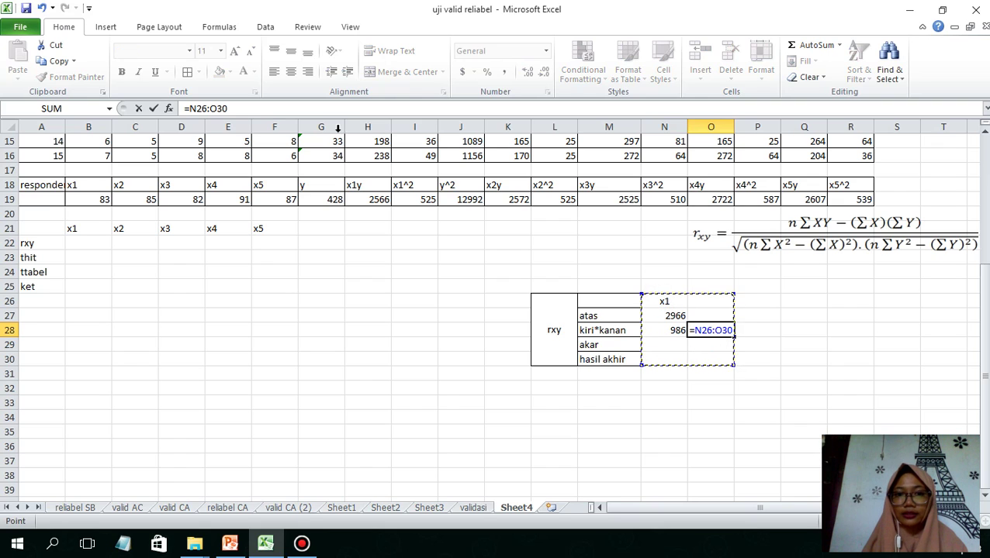
pyautogui.click(655, 331)
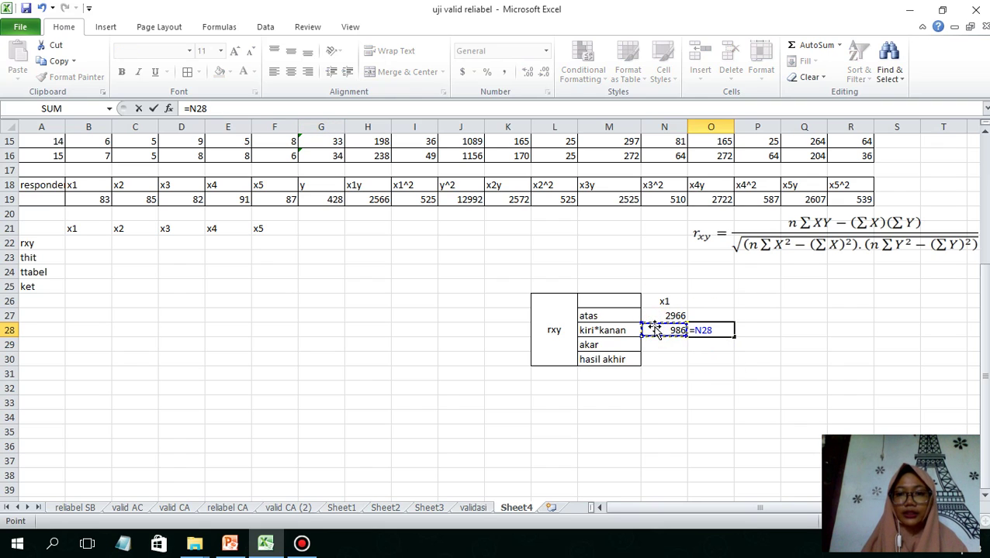
pyautogui.press('Right')
pyautogui.press('BackSpace')
pyautogui.press('BackSpace')
pyautogui.press('BackSpace')
pyautogui.press('BackSpace')
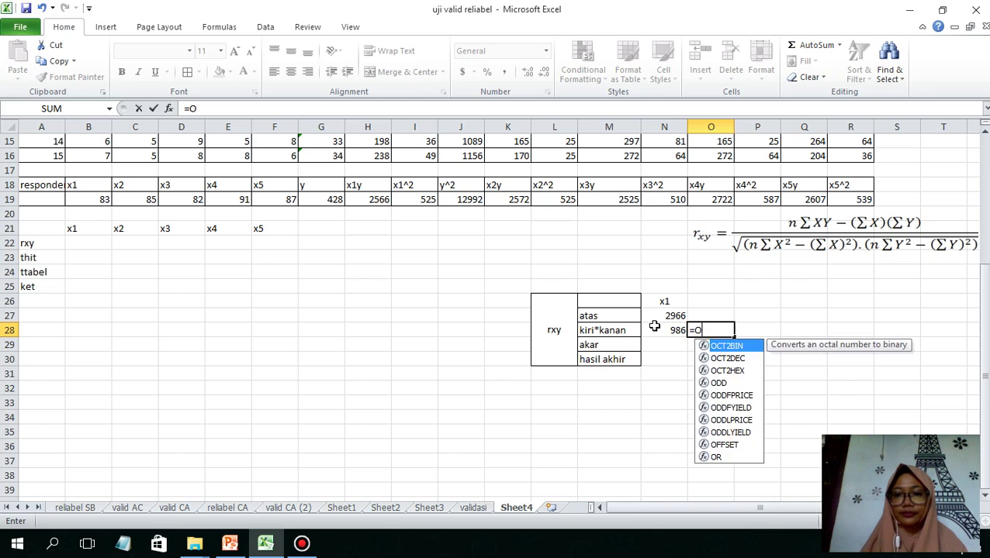
# Add borders to N26:O30 in the rxy table and merge and center the x1 heading across N26:O26.
pyautogui.moveTo(658, 301); pyautogui.dragTo(700, 358)
pyautogui.click(187, 72)
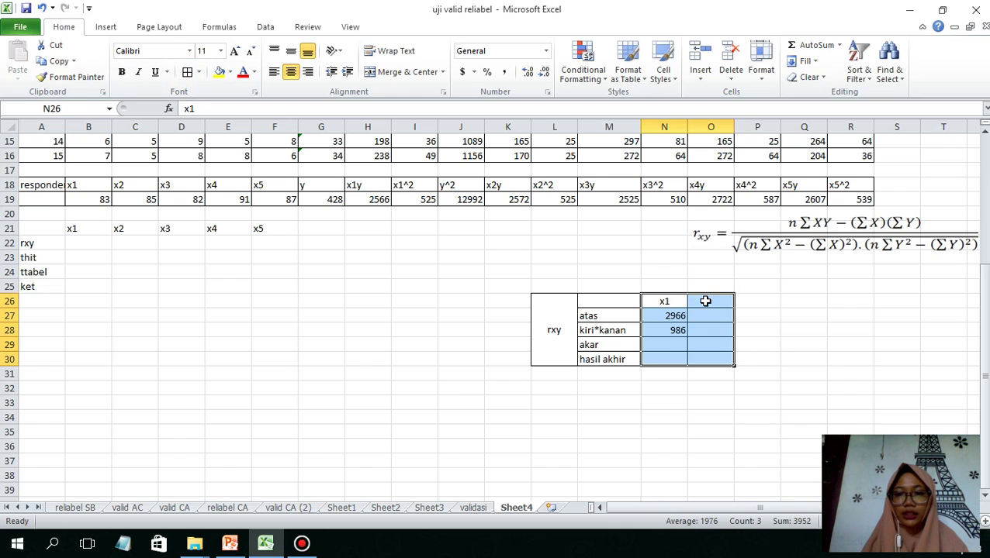
pyautogui.moveTo(703, 301); pyautogui.dragTo(674, 302)
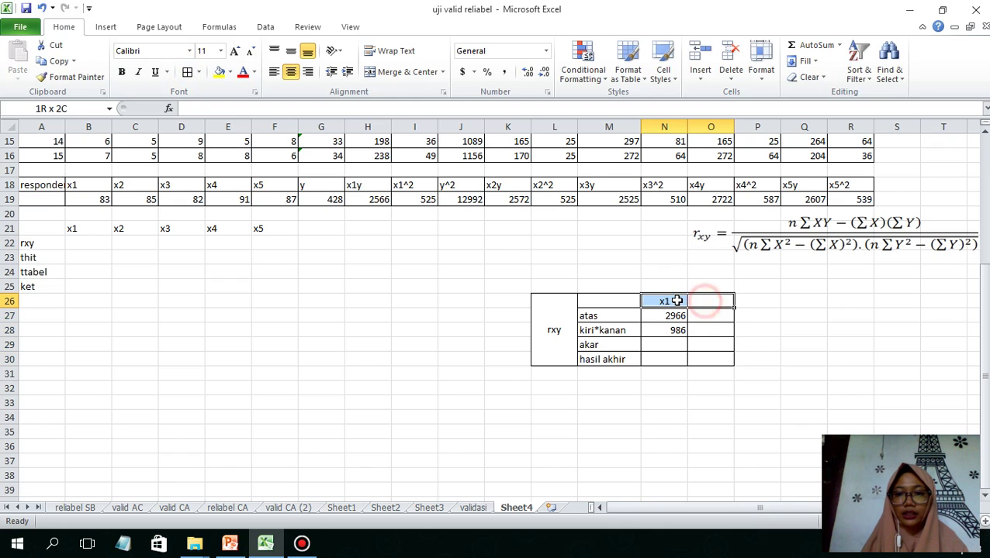
pyautogui.click(409, 75)
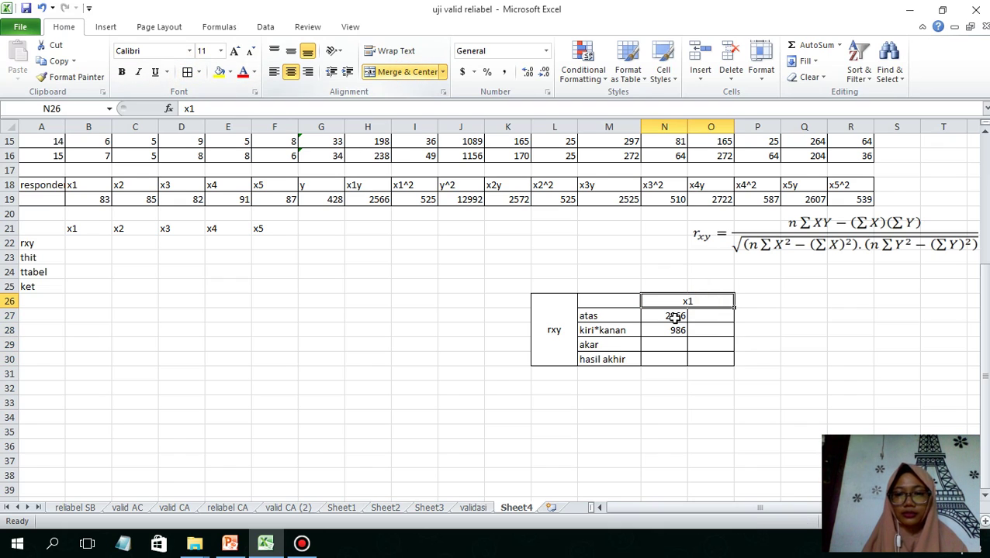
# Merge and center columns N and O in the atas, akar and hasil akhir rows of the rxy table.
pyautogui.click(675, 317)
pyautogui.moveTo(691, 318); pyautogui.dragTo(647, 311)
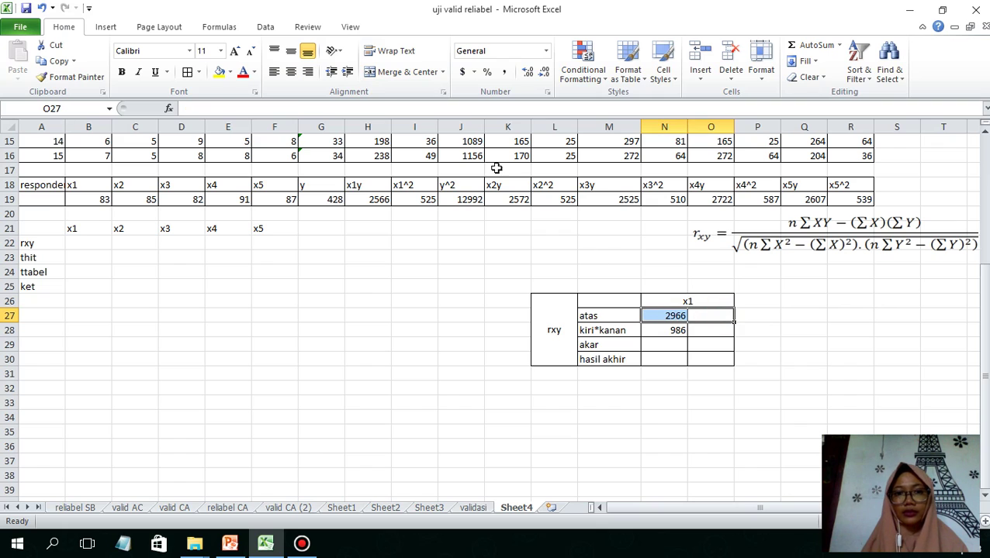
pyautogui.click(399, 74)
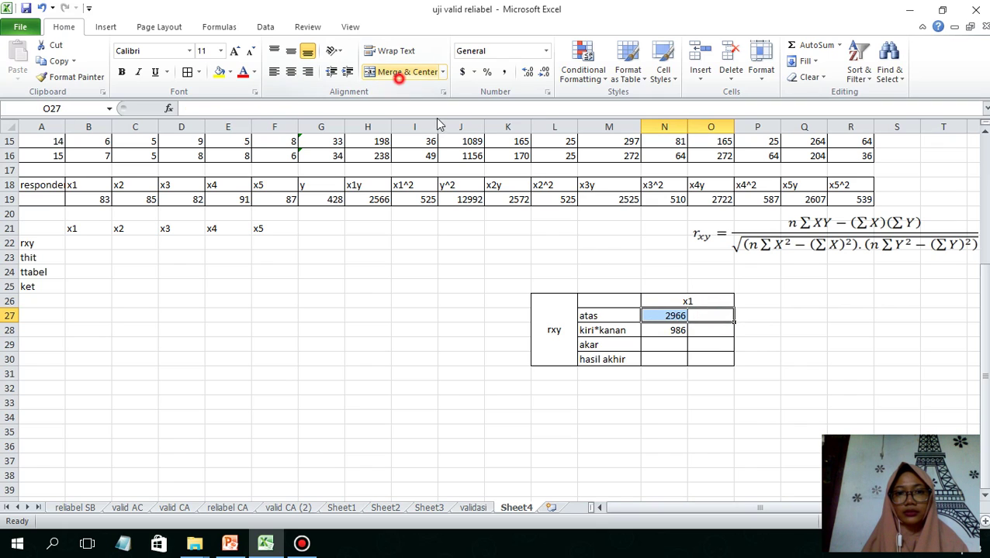
pyautogui.click(687, 345)
pyautogui.moveTo(688, 344); pyautogui.dragTo(696, 344)
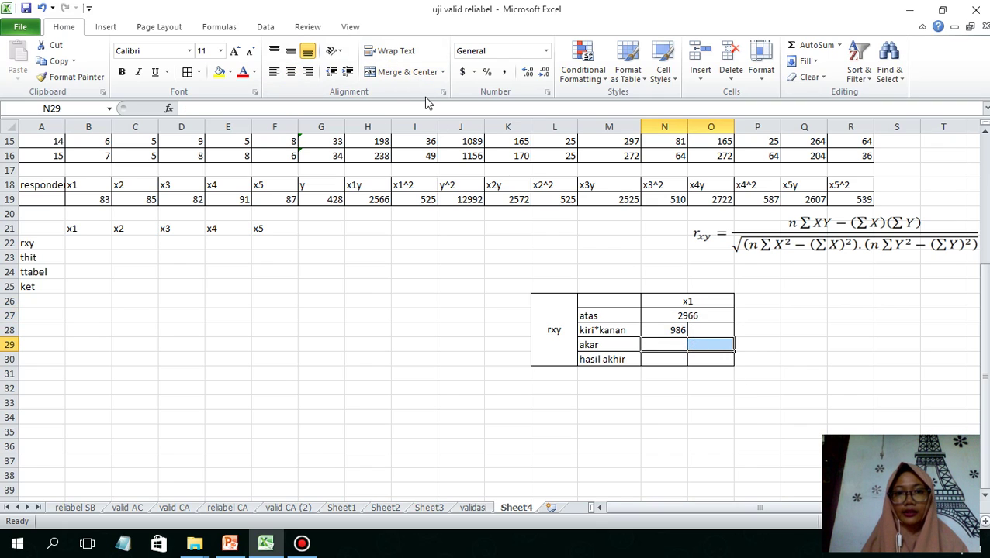
pyautogui.click(408, 72)
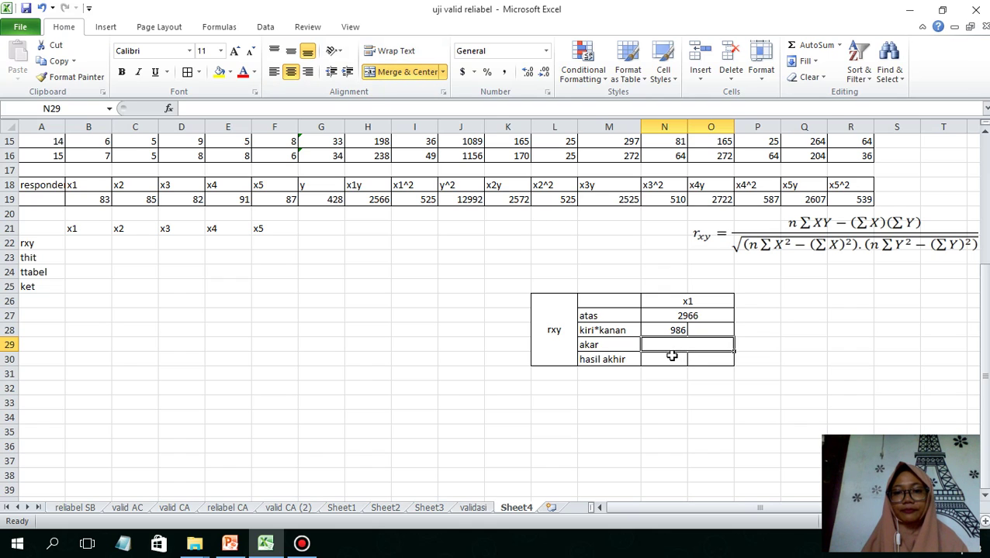
pyautogui.moveTo(664, 359); pyautogui.dragTo(703, 359)
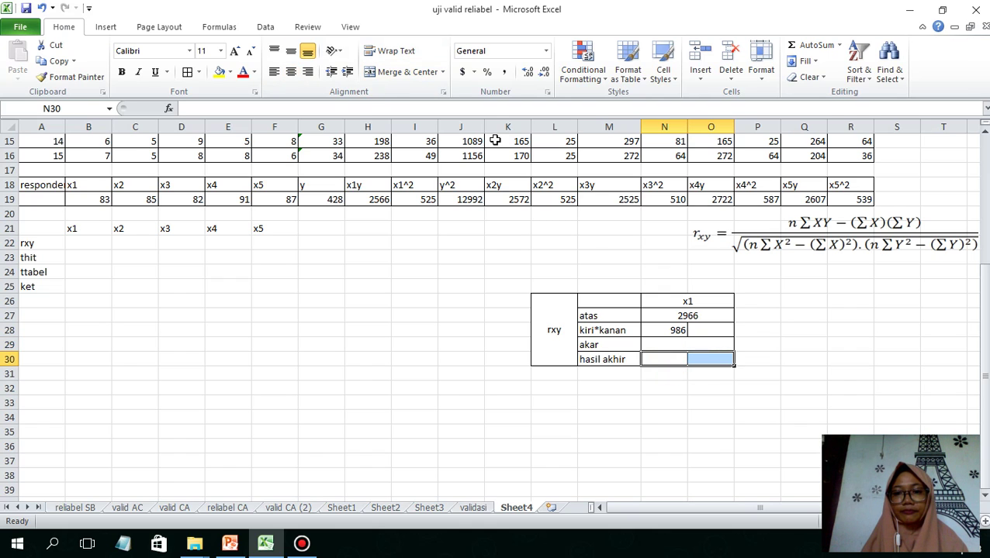
pyautogui.click(406, 71)
# Calculate the second denominator factor for x1 by entering =(15)*(J19)-(G19)^2 in O28.
pyautogui.click(707, 329)
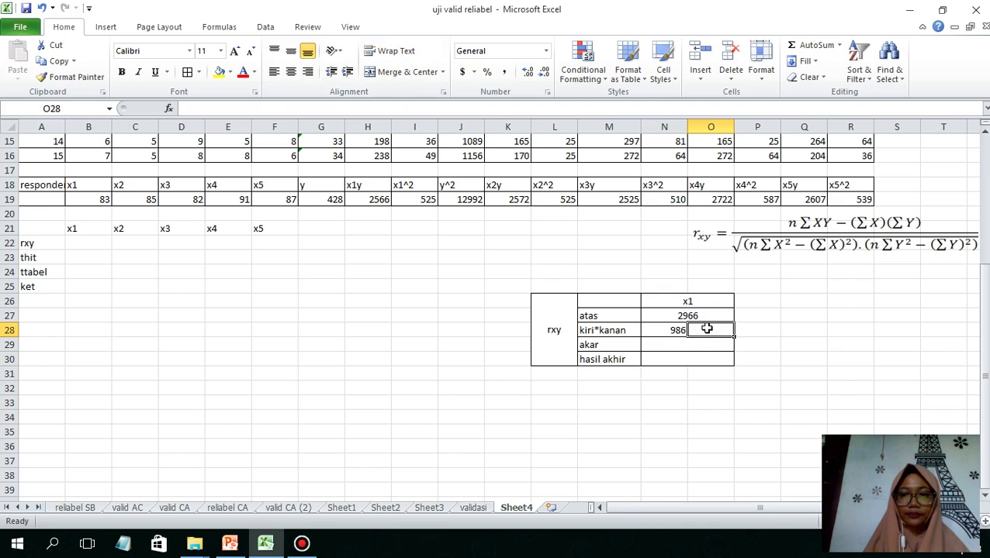
pyautogui.write('=(15)*(')
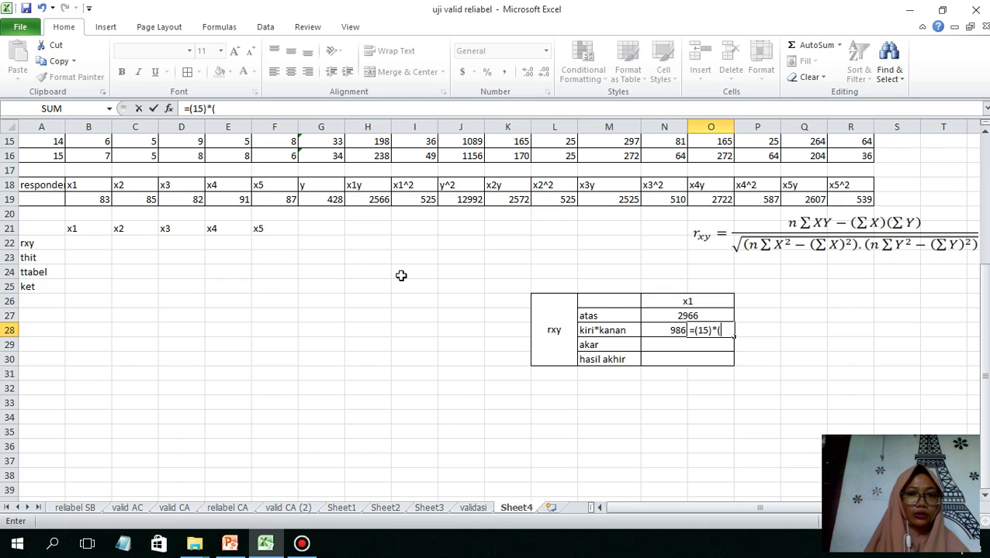
pyautogui.click(460, 201)
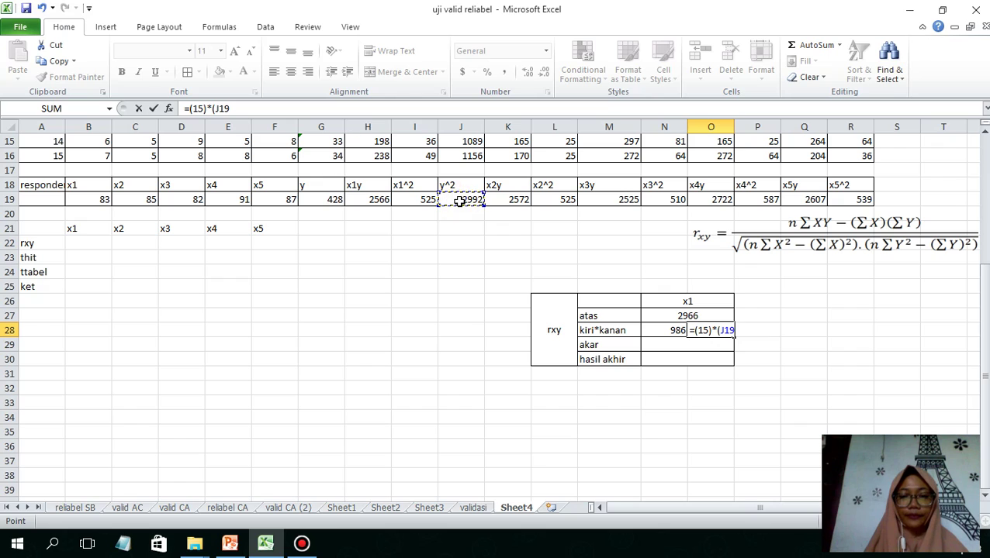
pyautogui.write(')-(')
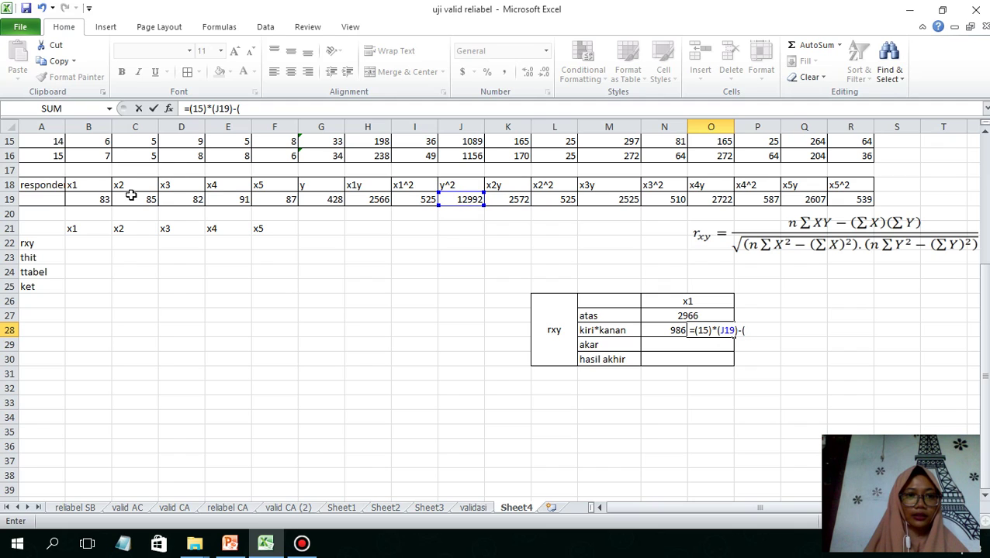
pyautogui.click(316, 200)
pyautogui.write(')^2')
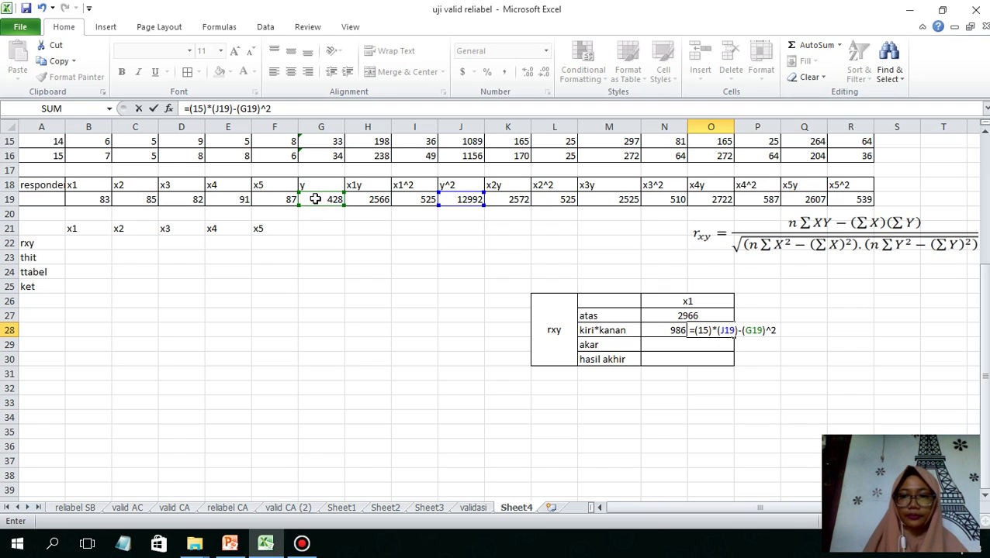
pyautogui.press('Return')
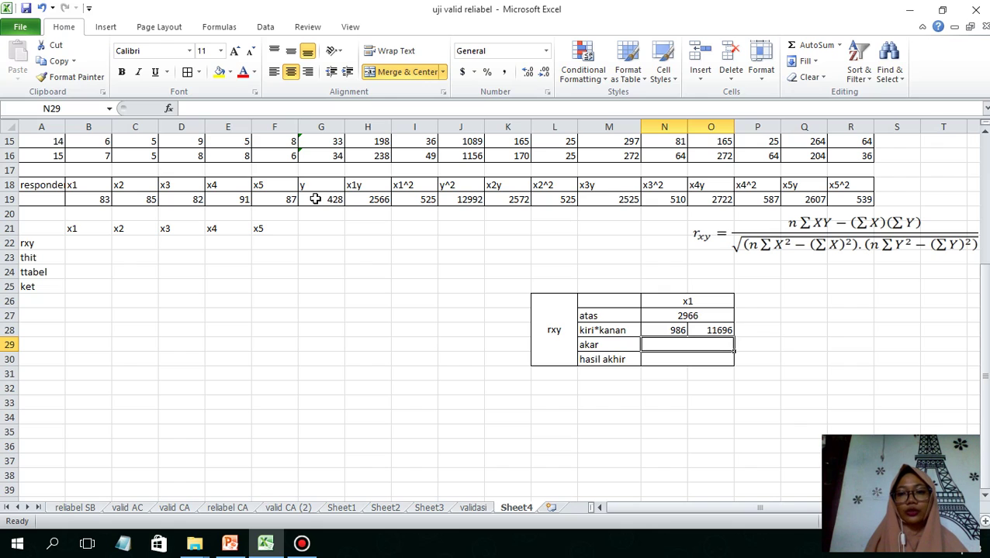
# Multiply the two denominator factors of the kiri*kanan row by entering =N28*O28 in P28.
pyautogui.press('Up')
pyautogui.press('Left')
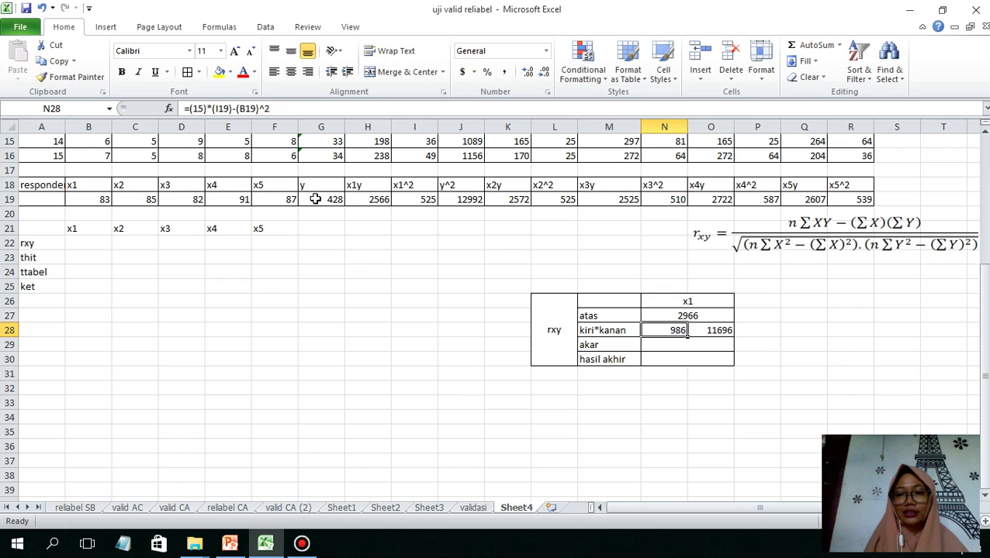
pyautogui.press('Right')
pyautogui.press('Right')
pyautogui.write('=')
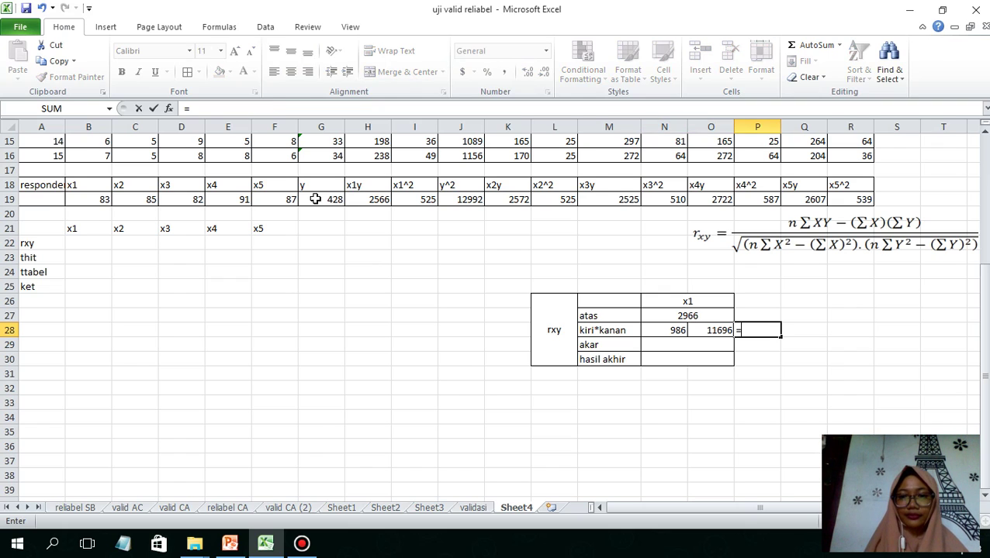
pyautogui.click(679, 330)
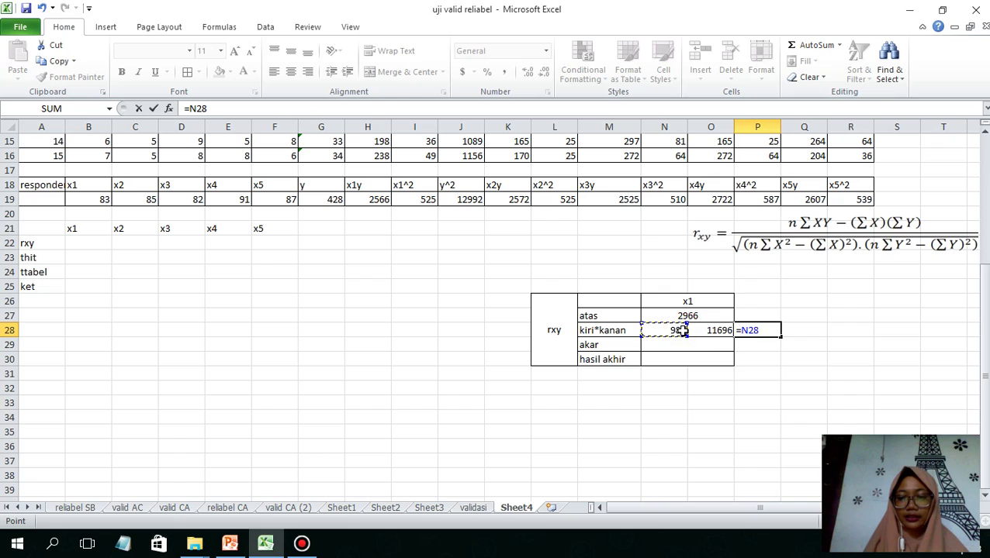
pyautogui.write('*')
pyautogui.click(704, 332)
pyautogui.hotkey('ctrl', 'Return')
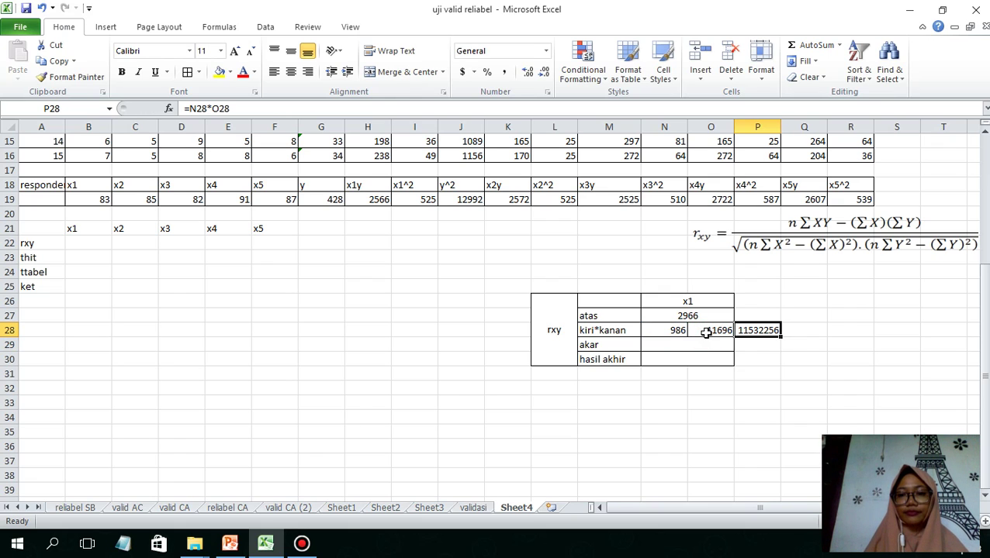
pyautogui.press('Return')
pyautogui.press('Left')
pyautogui.press('Left')
pyautogui.hotkey('shift', 'Right')
pyautogui.hotkey('ctrl', 'y')
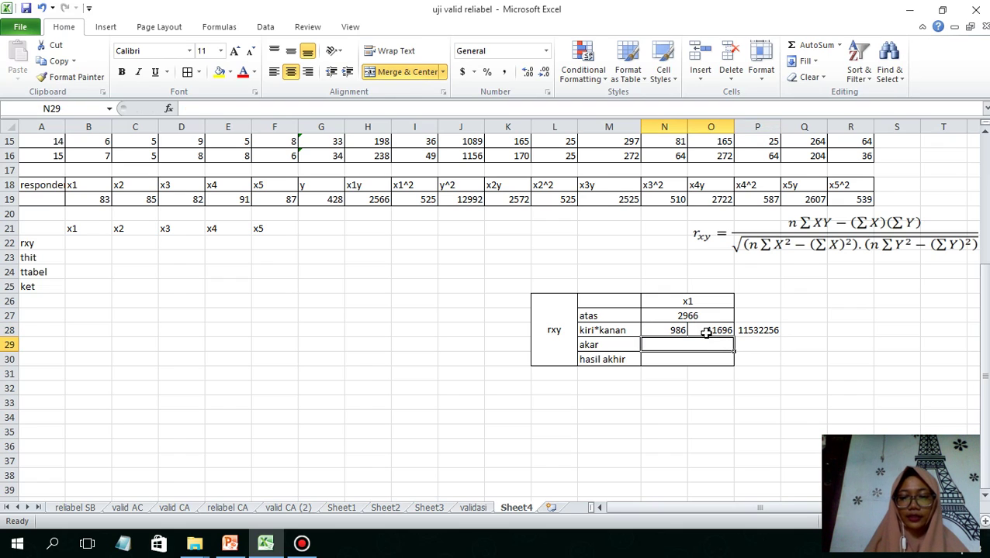
pyautogui.write('=')
pyautogui.moveTo(713, 302)
pyautogui.mouseDown()
pyautogui.moveTo(735, 314)
pyautogui.moveTo(747, 355)
pyautogui.moveTo(747, 261)
pyautogui.moveTo(721, 301)
pyautogui.mouseUp()
pyautogui.click(704, 347)
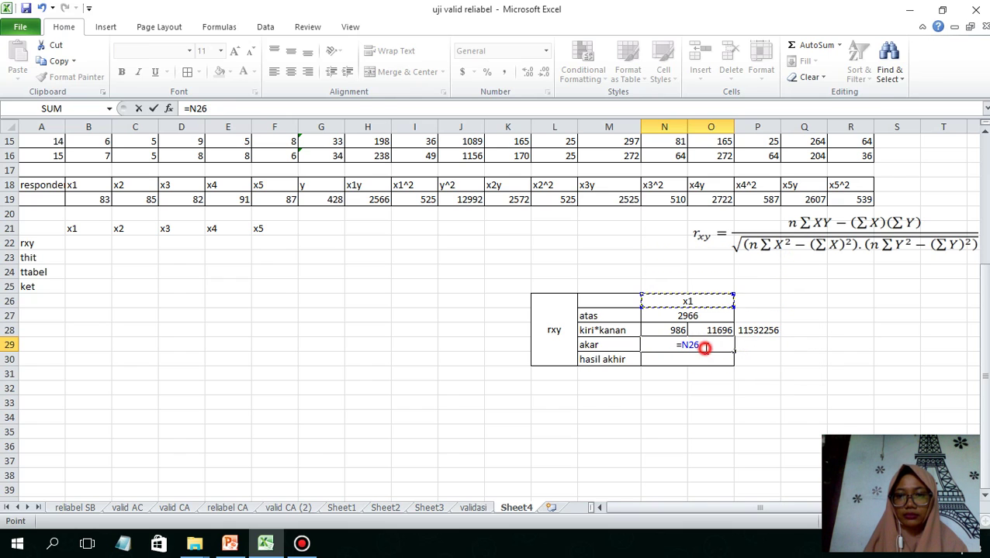
pyautogui.press('BackSpace')
pyautogui.press('BackSpace')
pyautogui.press('BackSpace')
pyautogui.press('Escape')
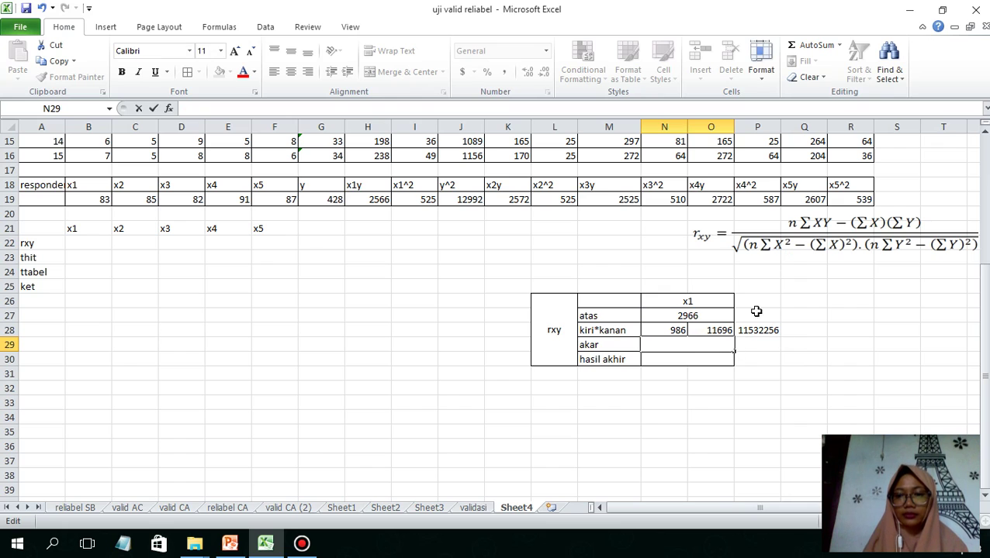
# Apply all borders to N26:P30 and merge and center the x1 heading across N26:P26.
pyautogui.click(714, 301)
pyautogui.moveTo(739, 345); pyautogui.dragTo(735, 354)
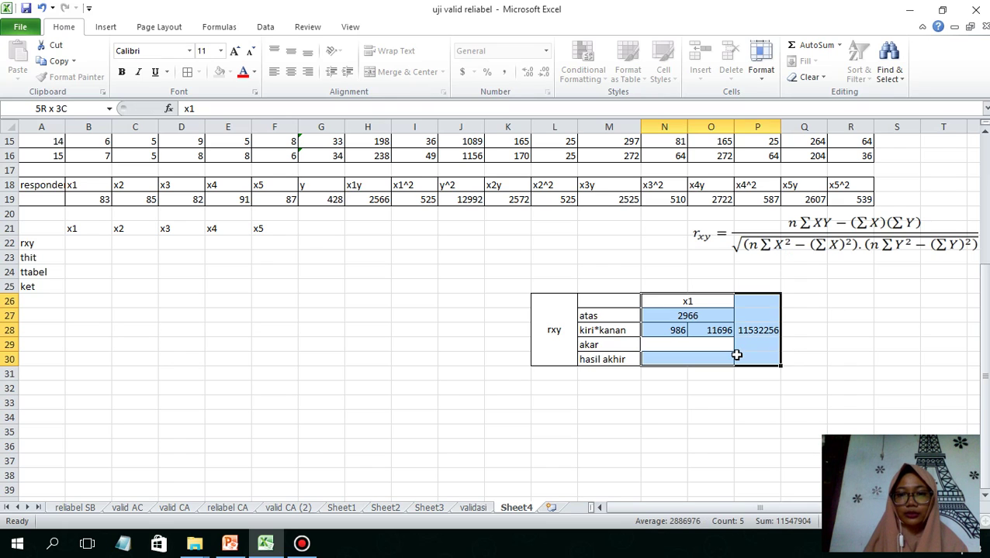
pyautogui.click(187, 72)
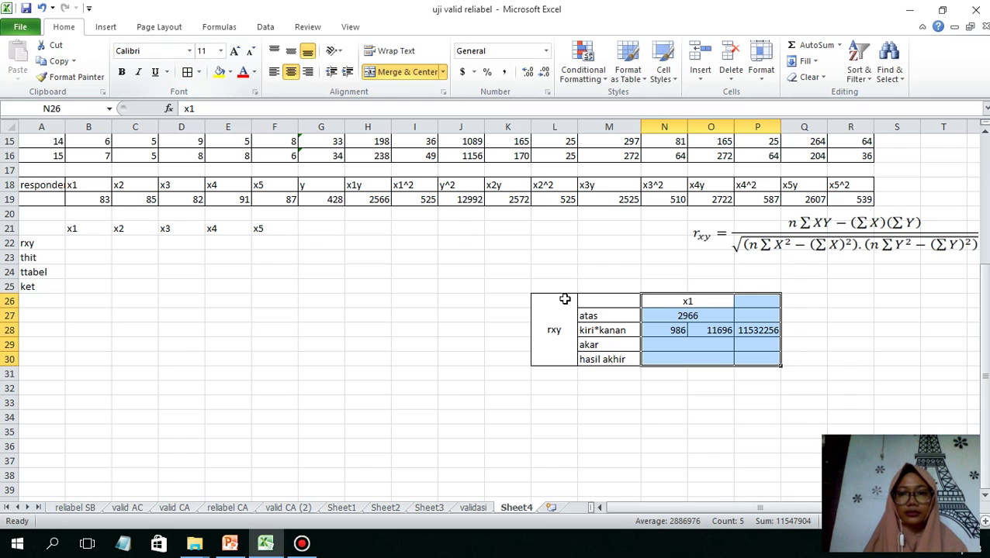
pyautogui.click(726, 302)
pyautogui.moveTo(739, 302); pyautogui.dragTo(747, 302)
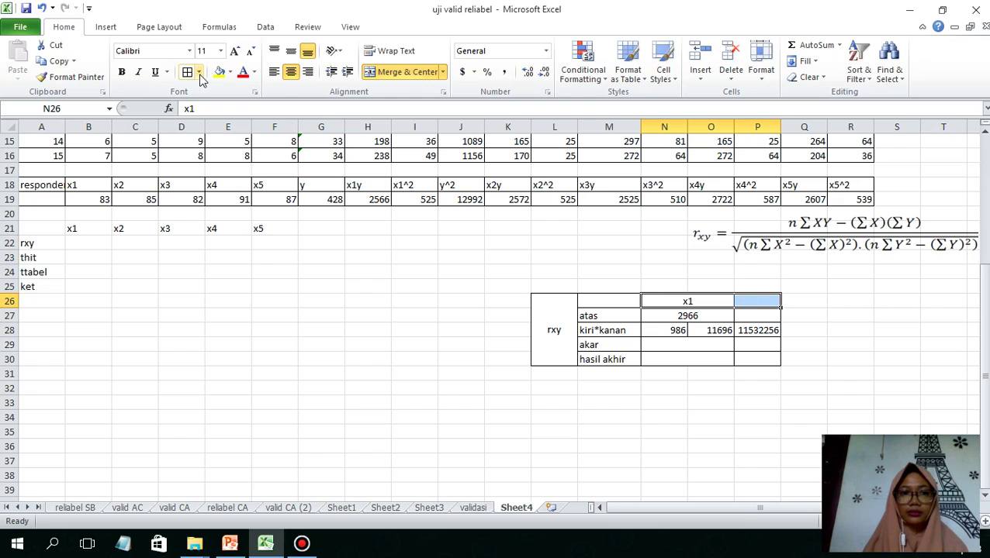
pyautogui.click(375, 75)
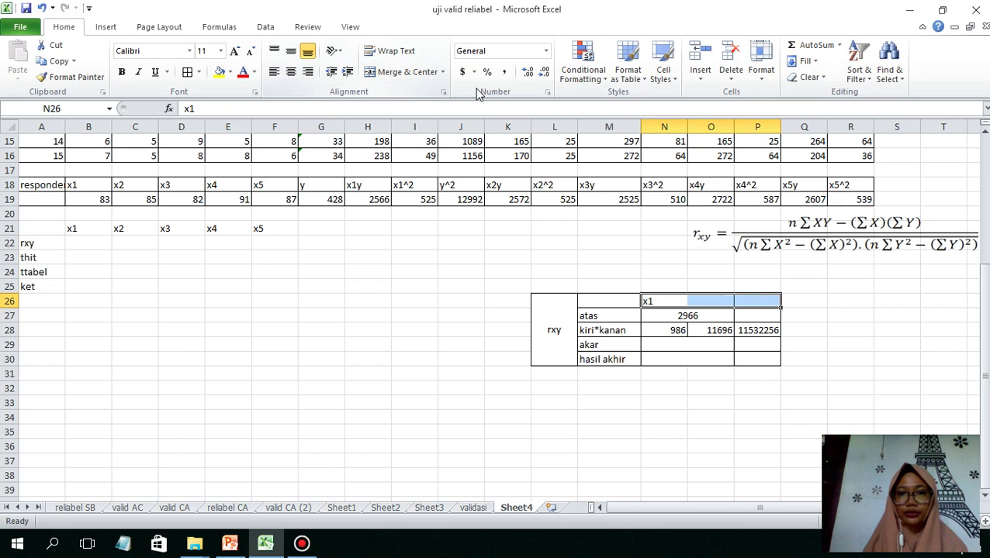
pyautogui.click(407, 73)
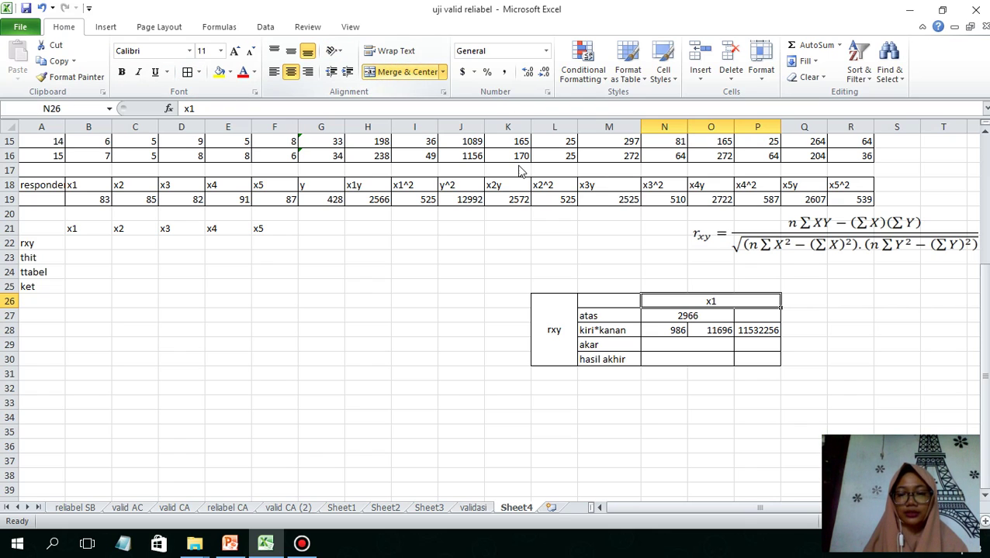
# Merge and center the atas value across N27:P27 and align it to the vertical middle.
pyautogui.moveTo(713, 316); pyautogui.dragTo(746, 316)
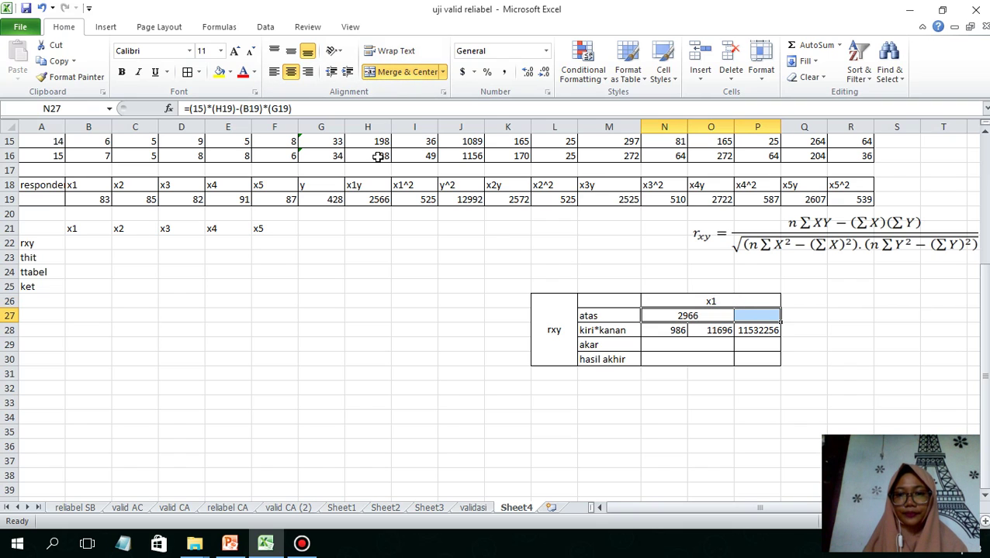
pyautogui.click(376, 73)
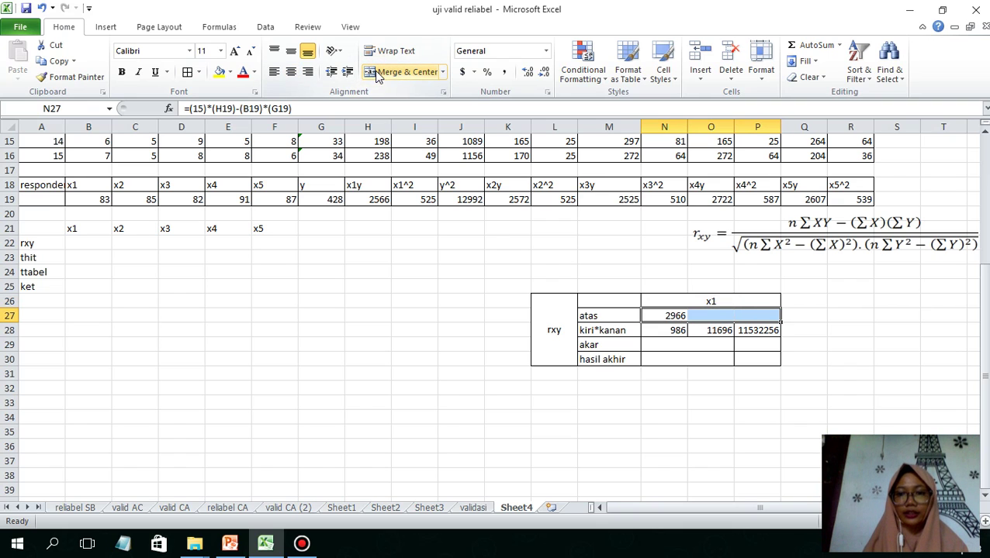
pyautogui.click(291, 51)
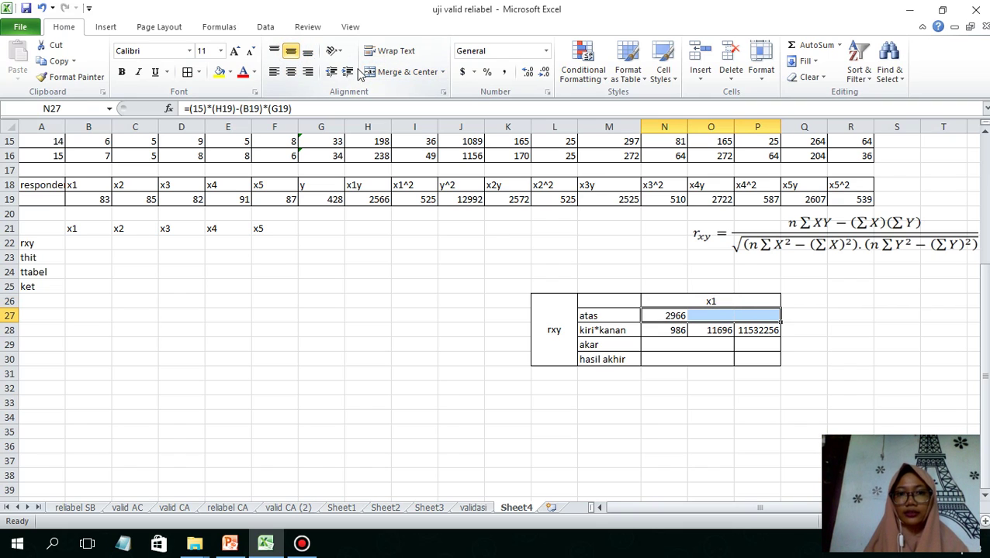
pyautogui.click(385, 72)
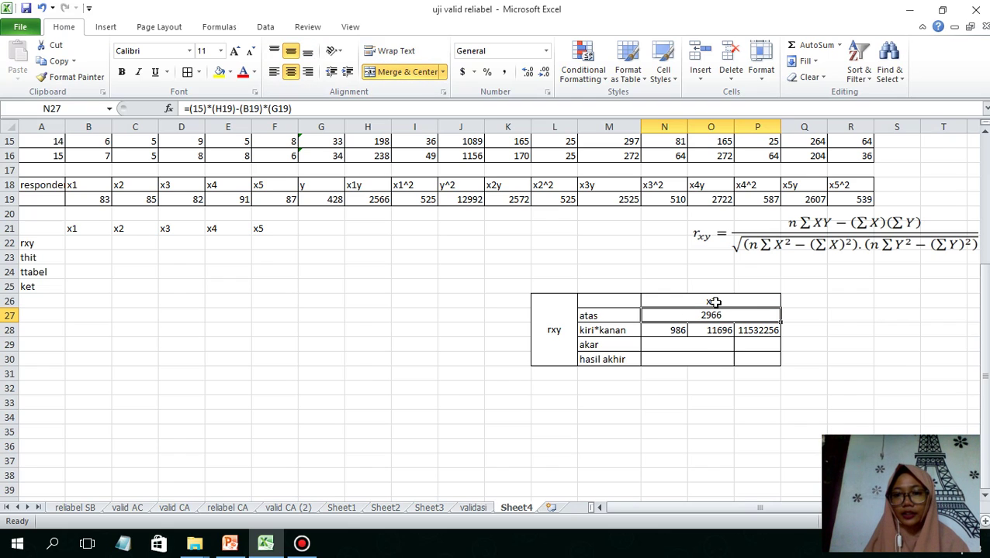
# Merge and center the akar value cells across N29:P29.
pyautogui.click(740, 344)
pyautogui.moveTo(652, 345); pyautogui.dragTo(725, 344)
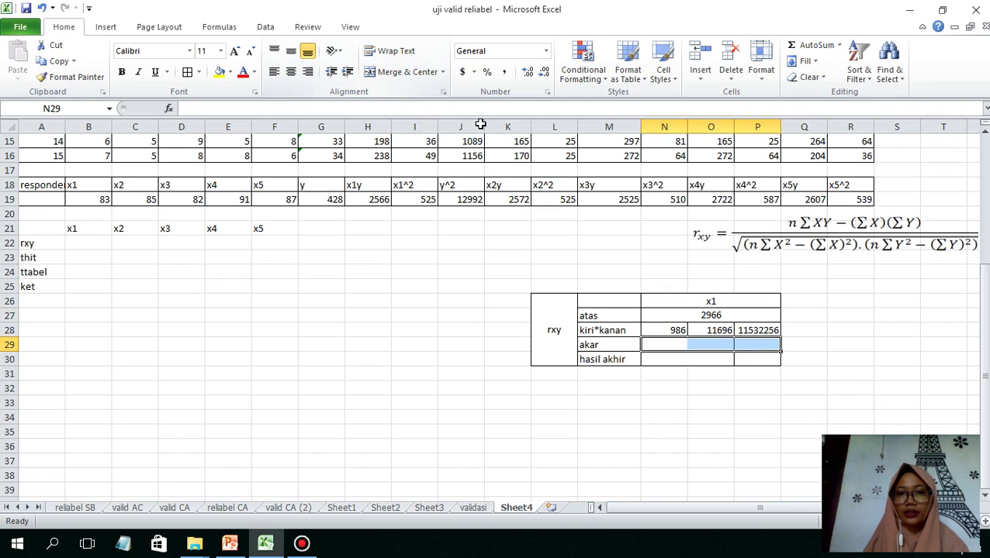
pyautogui.click(393, 73)
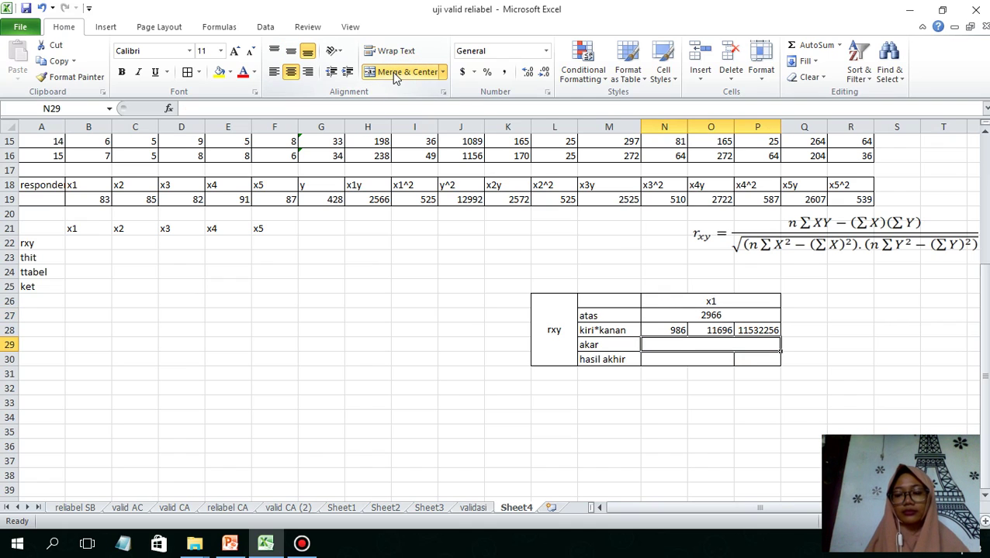
# Calculate the square root of the denominator product for x1 by entering =SQRT(P28) in N29.
pyautogui.write('=')
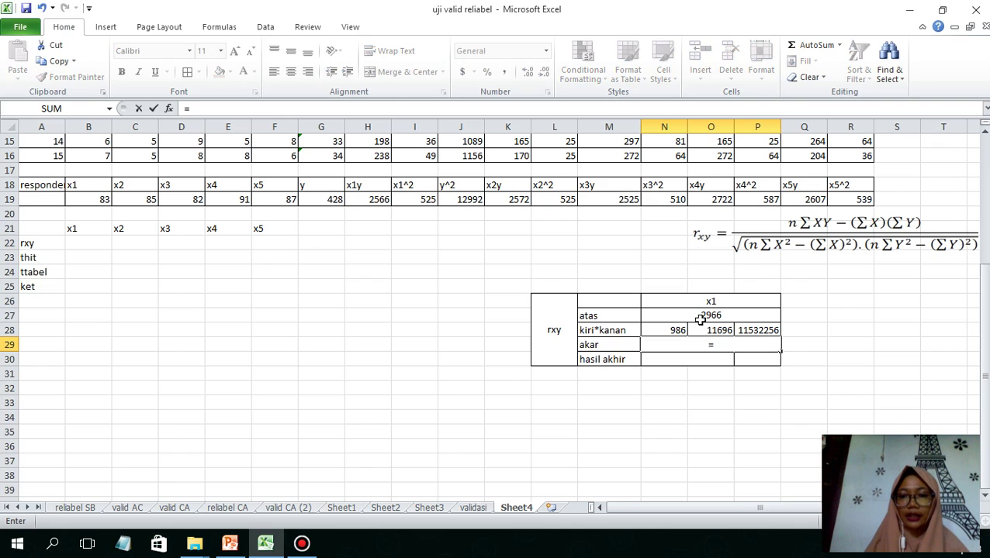
pyautogui.write('sqr')
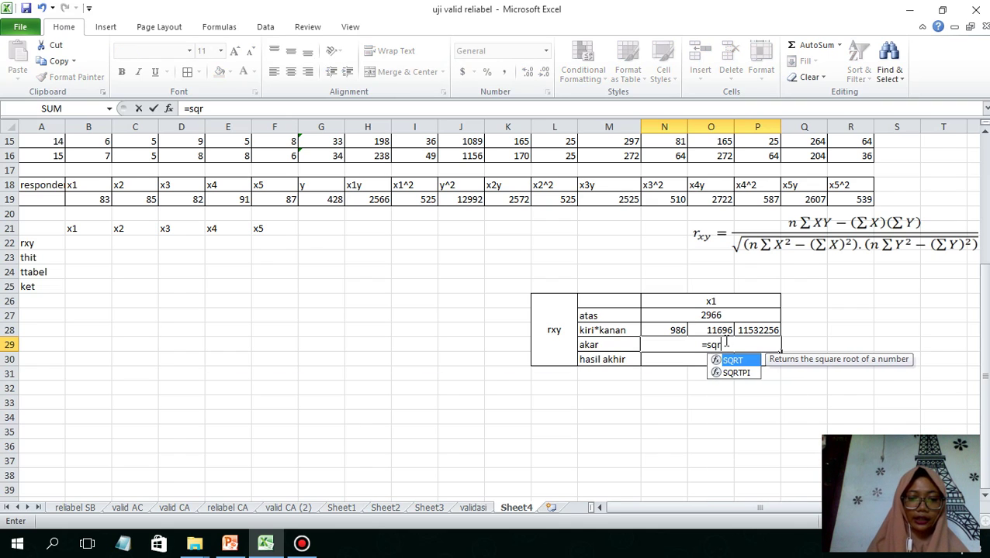
pyautogui.write('t(')
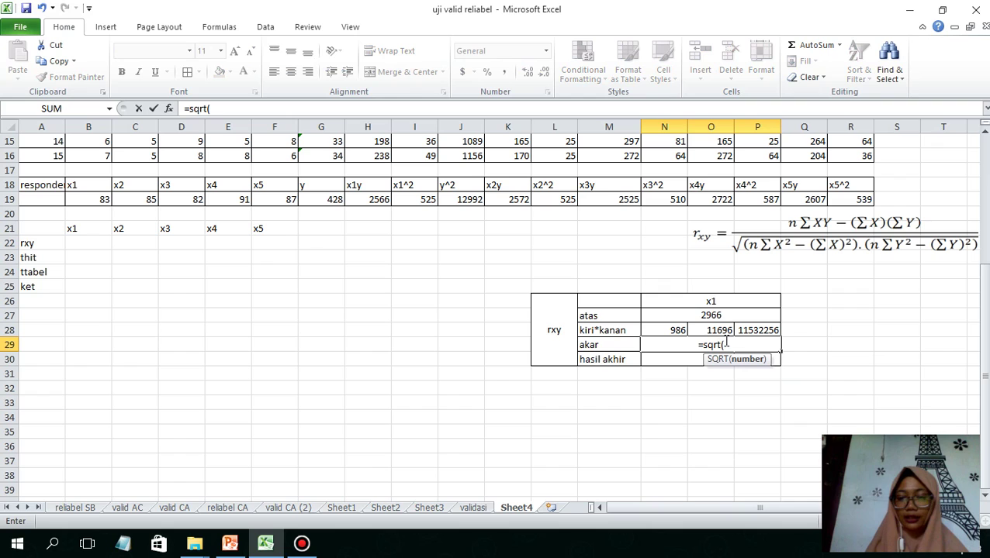
pyautogui.click(758, 330)
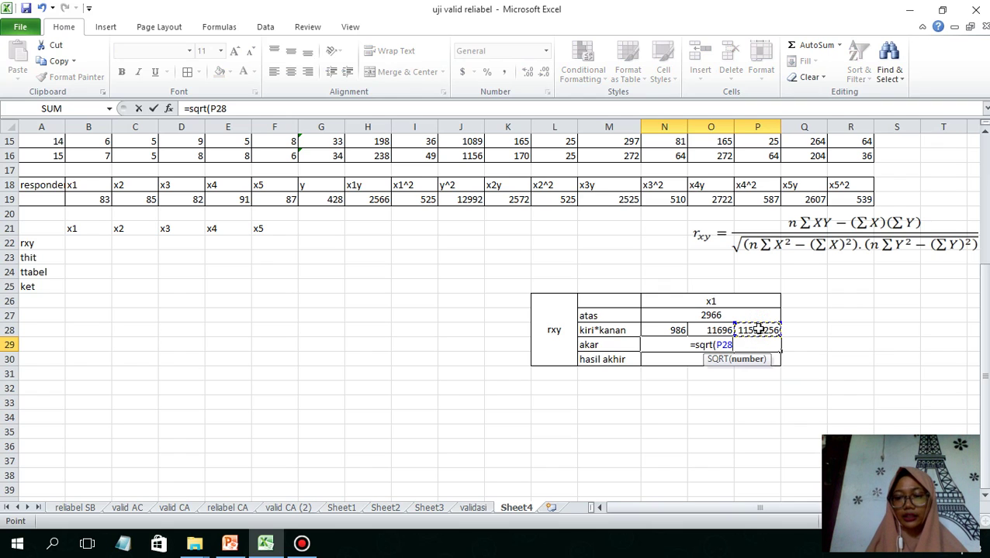
pyautogui.write(')')
pyautogui.press('Return')
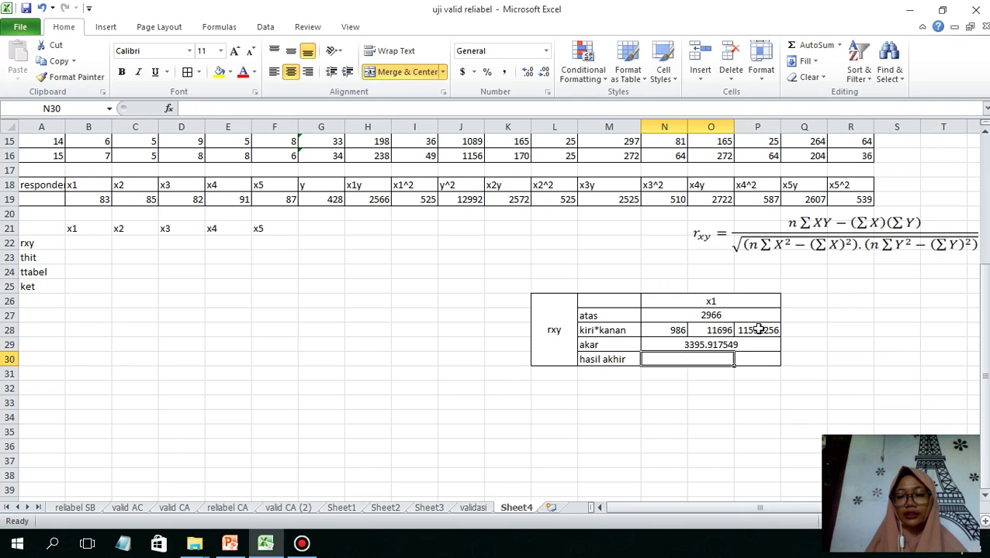
# Reduce the akar value in N29 to two decimal places.
pyautogui.press('Up')
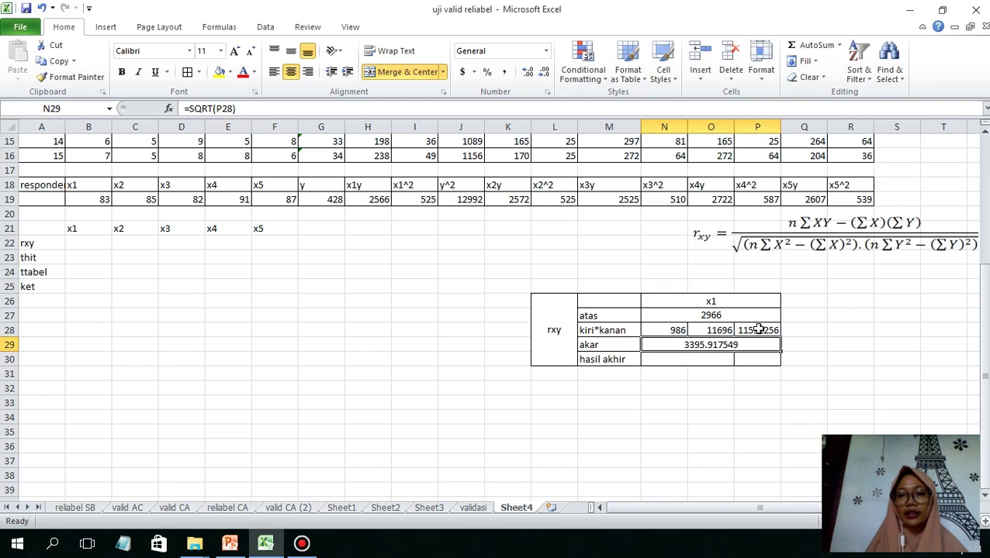
pyautogui.click(544, 71)
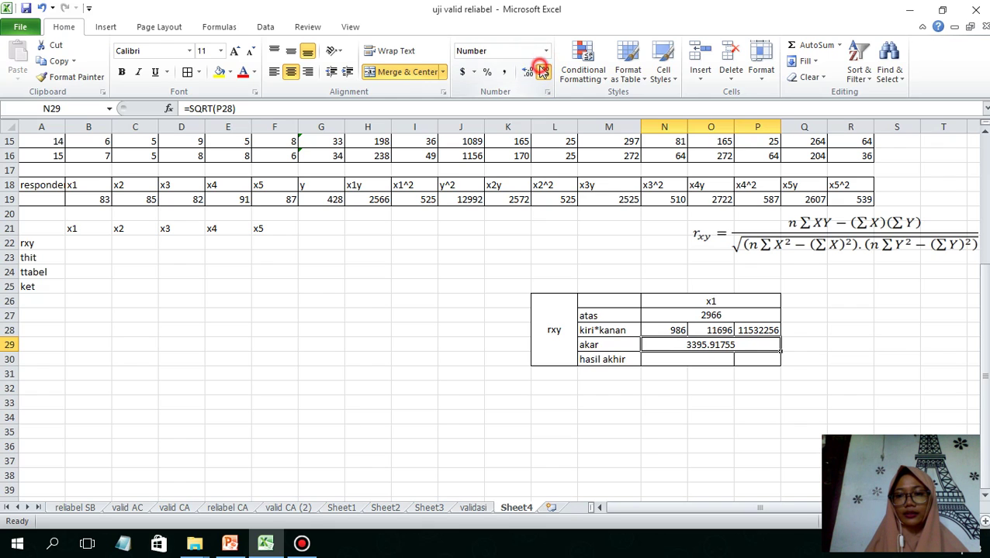
pyautogui.click(544, 71)
pyautogui.click(544, 71)
pyautogui.click(544, 71)
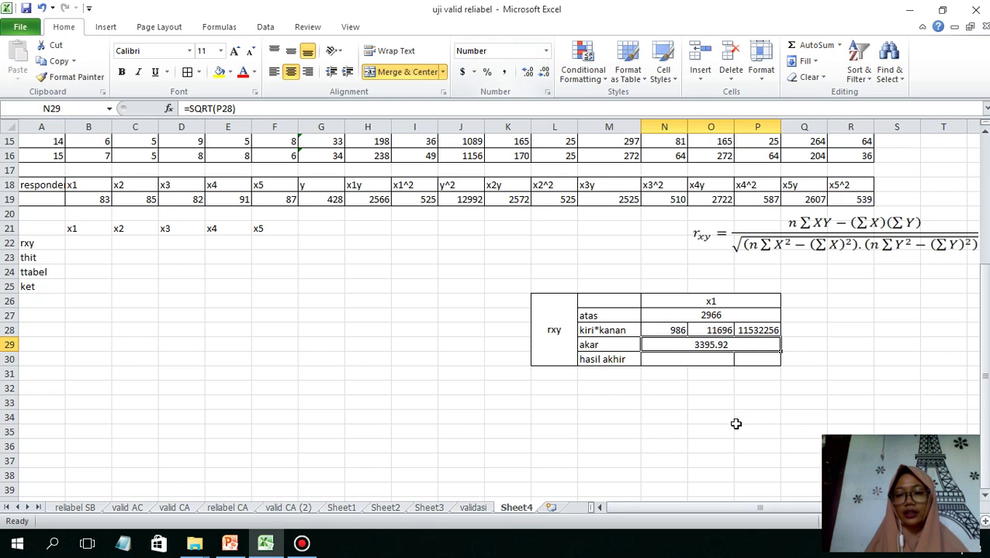
# Merge and center the hasil akhir value cells across N30:P30.
pyautogui.moveTo(707, 360); pyautogui.dragTo(756, 360)
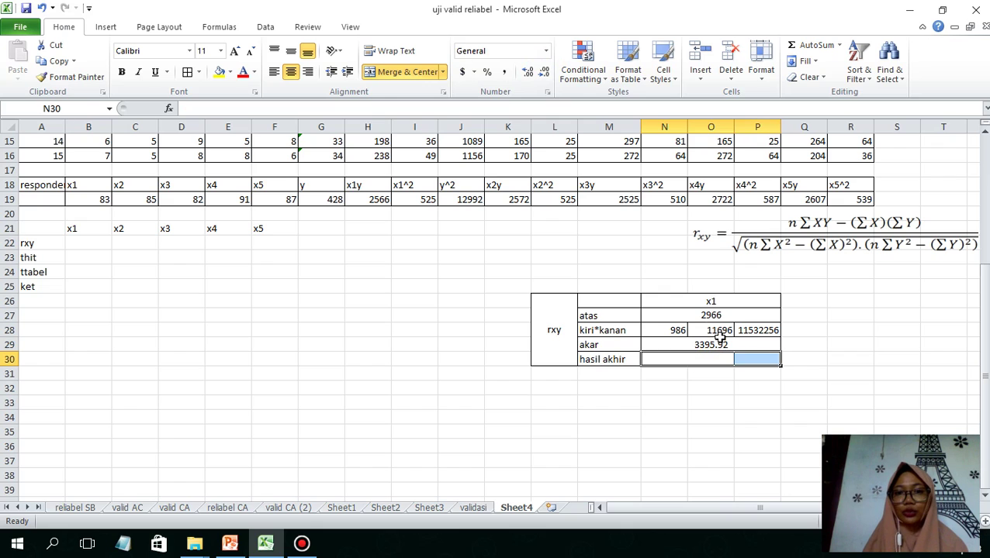
pyautogui.click(409, 71)
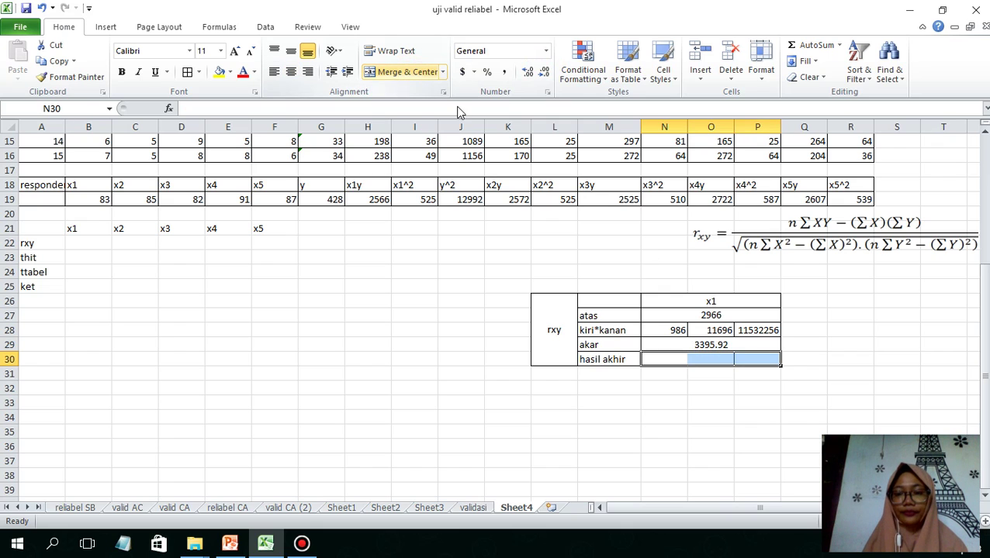
pyautogui.click(401, 74)
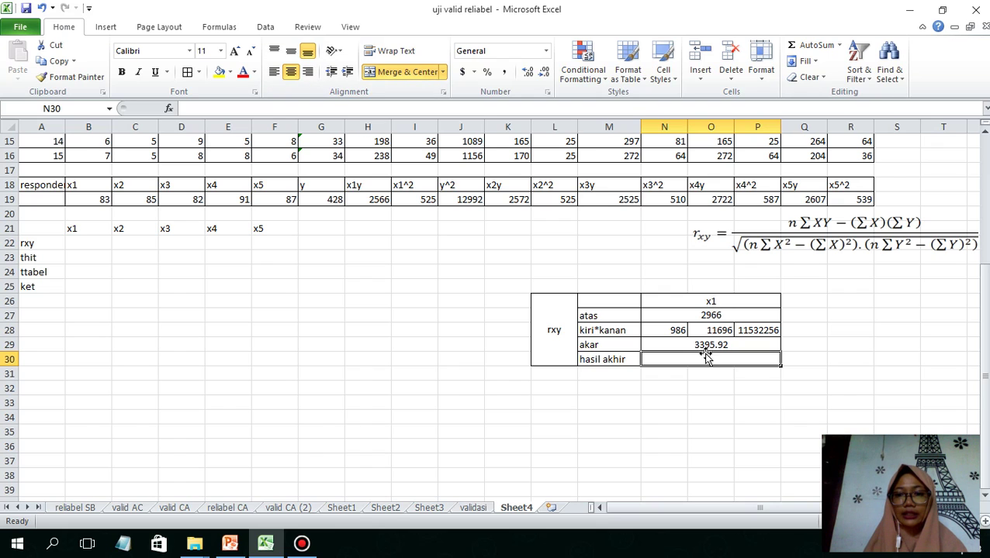
# Calculate the final rxy result for x1 by entering =N27/N29 in N30.
pyautogui.write('=')
pyautogui.click(697, 315)
pyautogui.write('/')
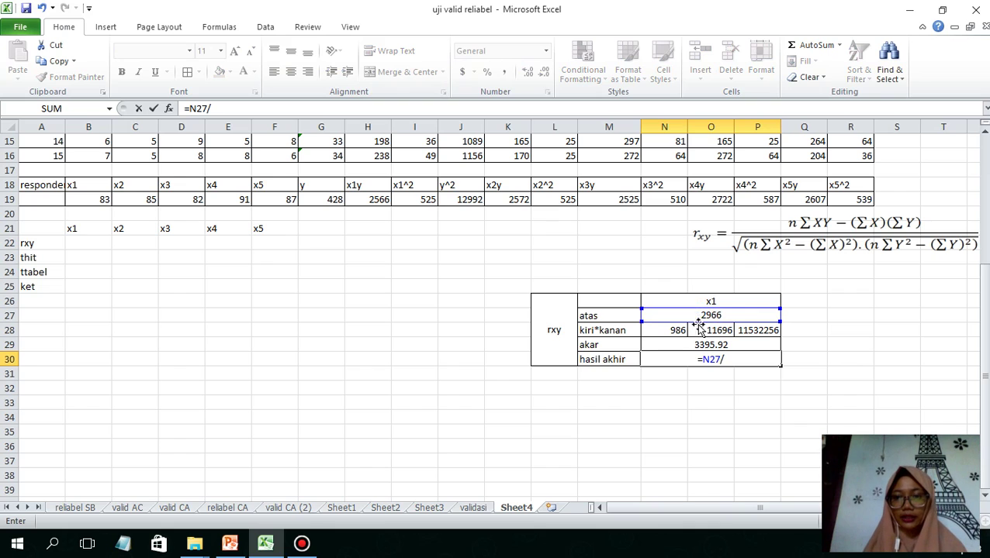
pyautogui.click(696, 346)
pyautogui.press('Return')
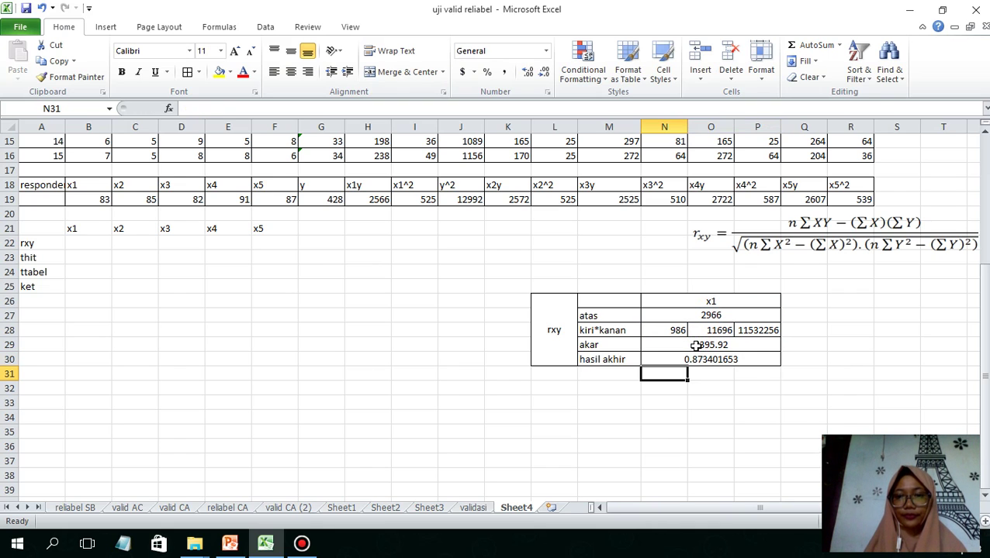
# Format the hasil akhir value in N30 to show four decimal places.
pyautogui.press('Up')
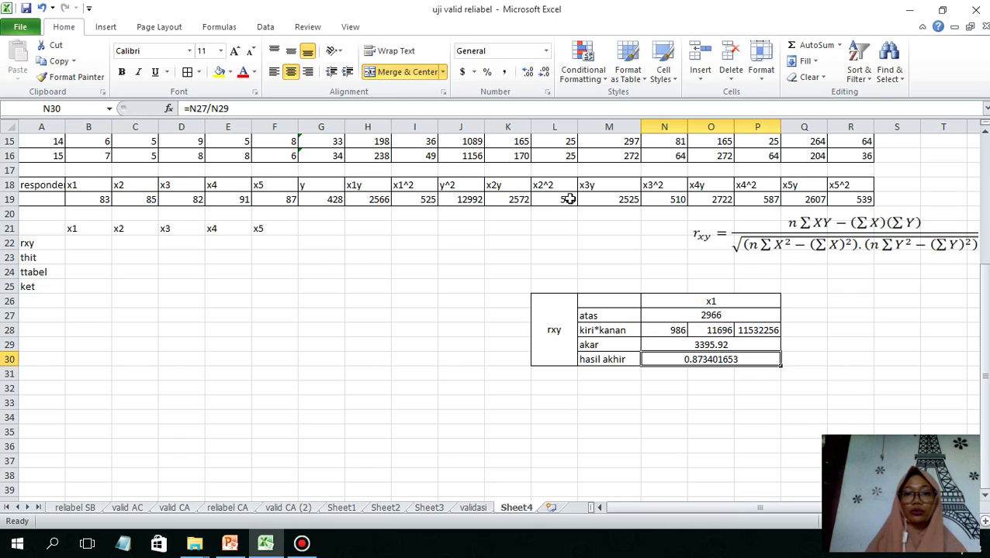
pyautogui.click(545, 74)
pyautogui.click(545, 73)
pyautogui.click(545, 74)
pyautogui.click(545, 74)
pyautogui.click(546, 74)
pyautogui.click(545, 74)
pyautogui.click(545, 74)
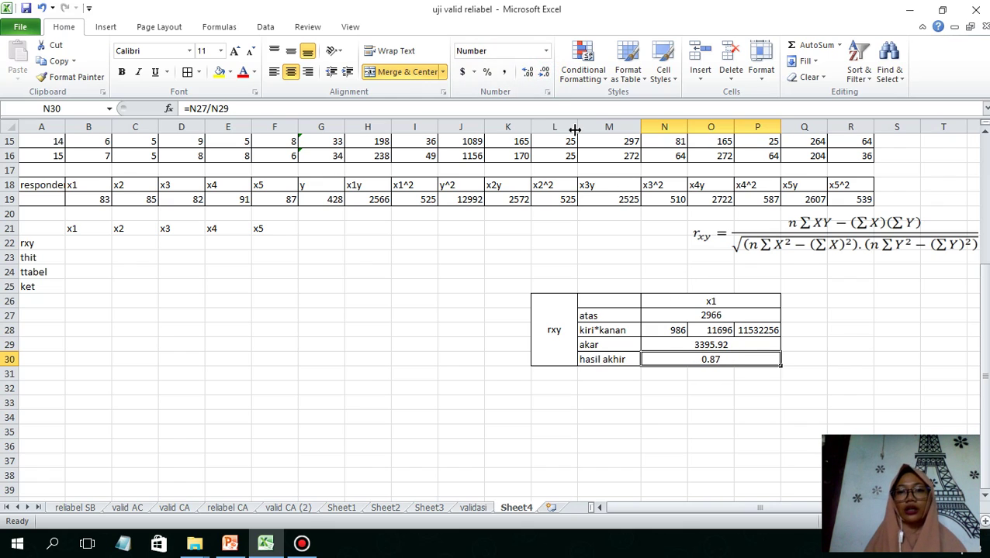
pyautogui.click(526, 73)
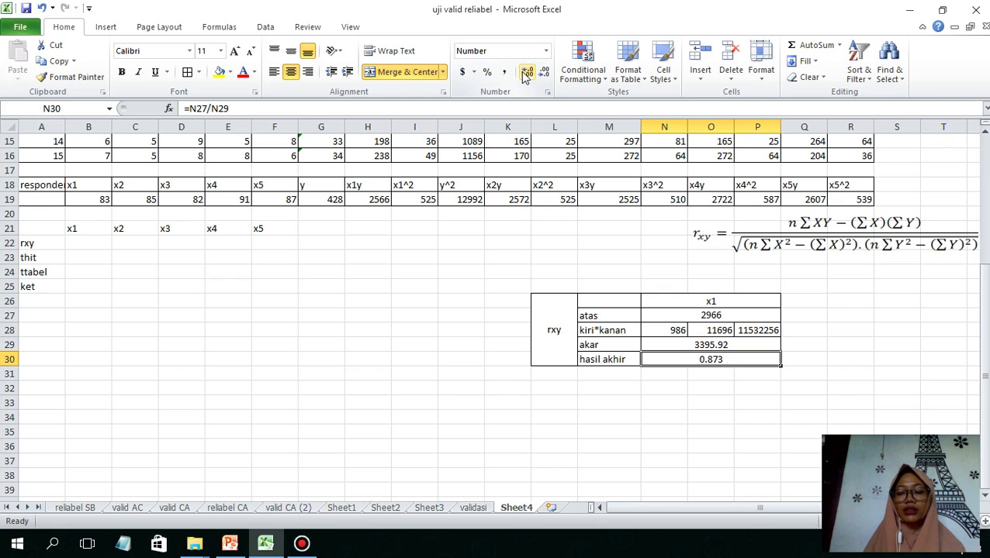
pyautogui.click(525, 74)
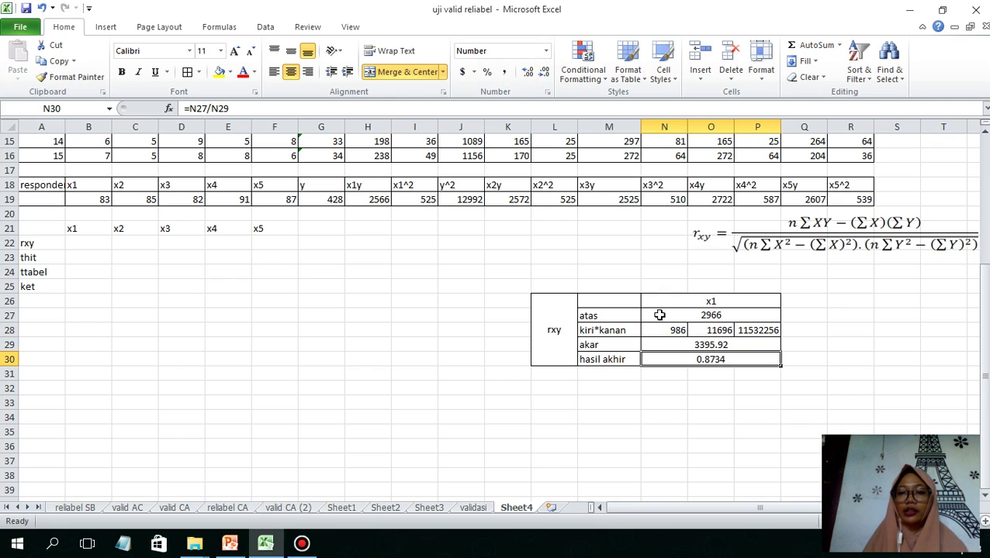
# Copy the x1 calculation block N26:P30 and paste it beside the original, starting at Q26.
pyautogui.moveTo(659, 305); pyautogui.dragTo(671, 360)
pyautogui.hotkey('ctrl', 'c')
pyautogui.click(785, 301)
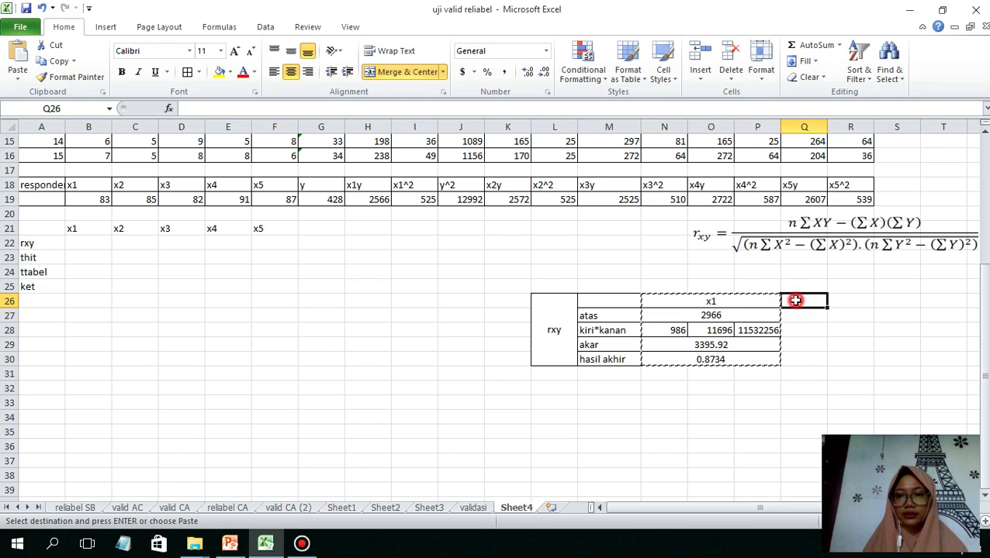
pyautogui.hotkey('ctrl', 'v')
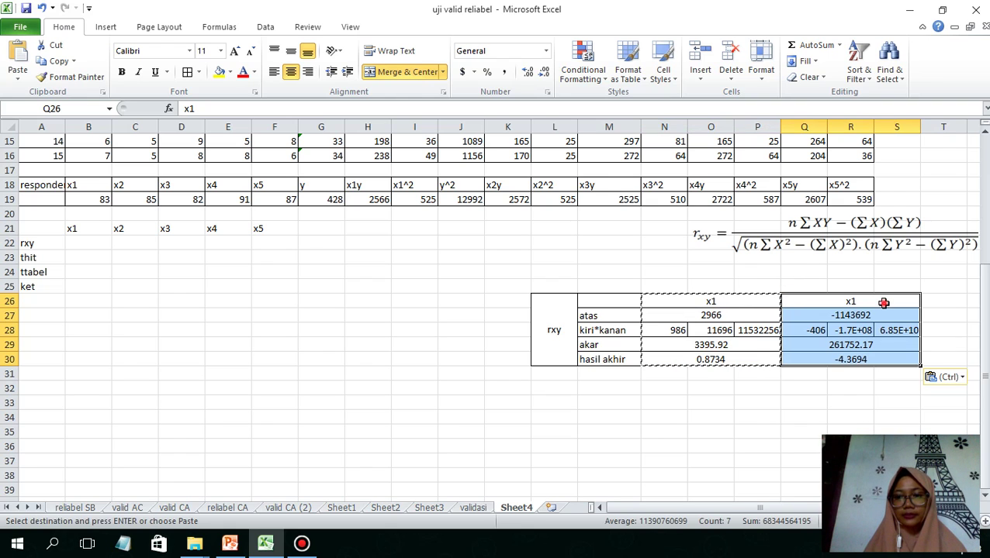
# Change the heading of the pasted block in Q26 to x2.
pyautogui.click(878, 303)
pyautogui.click(875, 311)
pyautogui.click(871, 302)
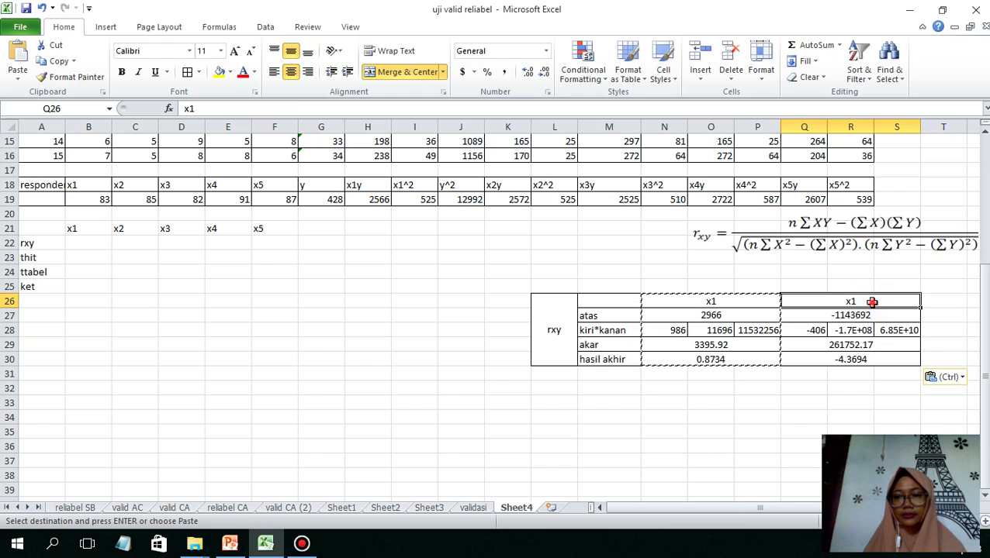
pyautogui.doubleClick(872, 302)
pyautogui.press('BackSpace')
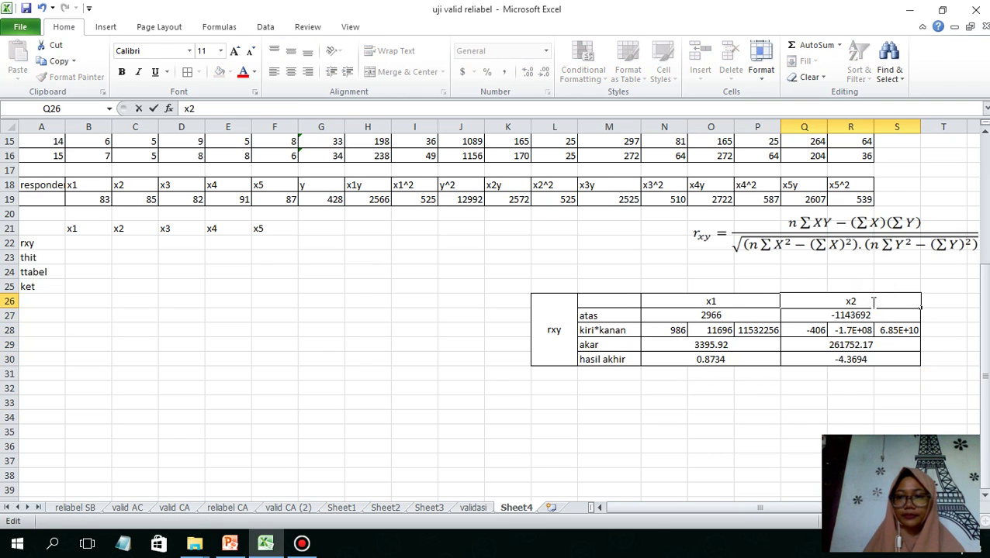
pyautogui.write('2')
pyautogui.press('Return')
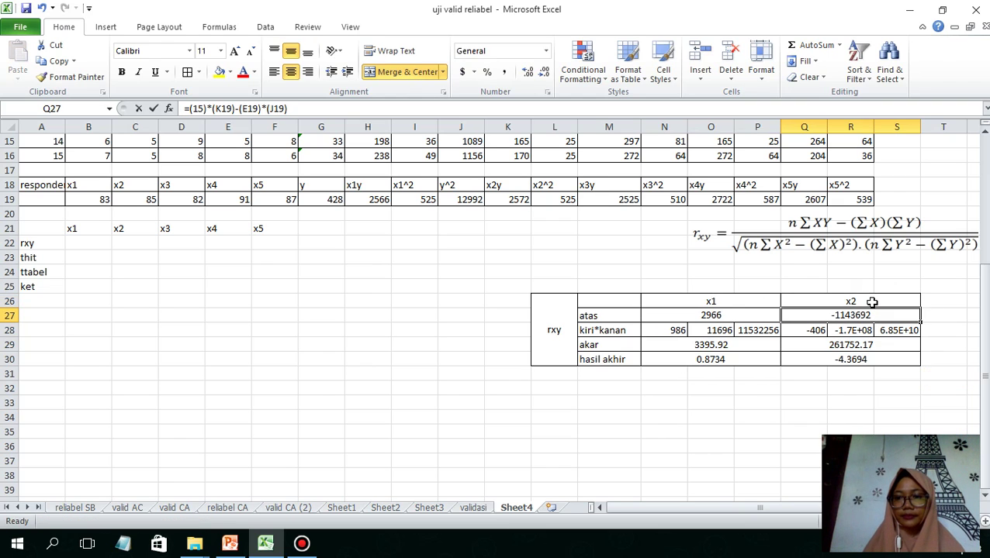
# Clear the copied formulas from the x2 block in Q27:S30, keeping its heading and borders.
pyautogui.press('BackSpace')
pyautogui.press('Return')
pyautogui.press('BackSpace')
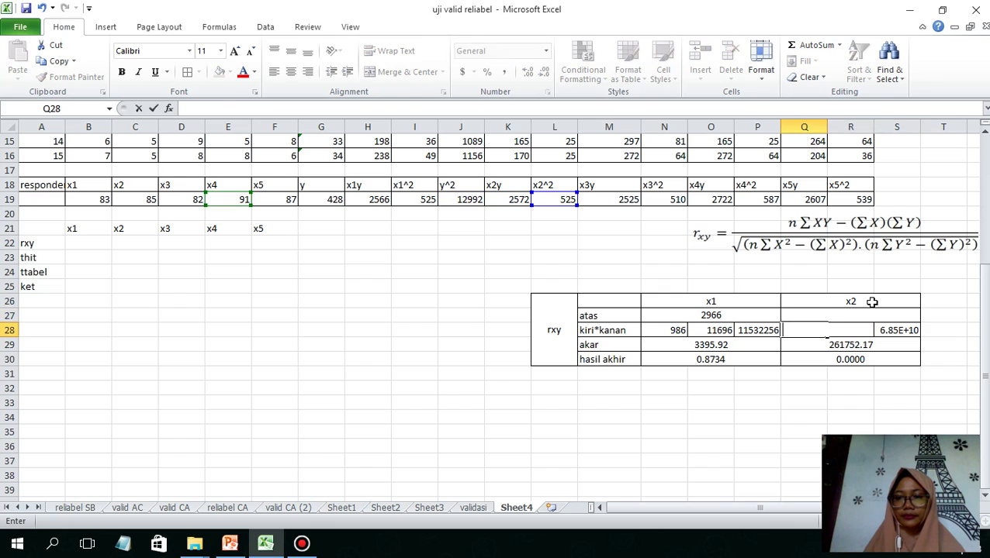
pyautogui.press('Return')
pyautogui.press('BackSpace')
pyautogui.press('Right')
pyautogui.press('Right')
pyautogui.press('Up')
pyautogui.press('Left')
pyautogui.press('BackSpace')
pyautogui.press('Left')
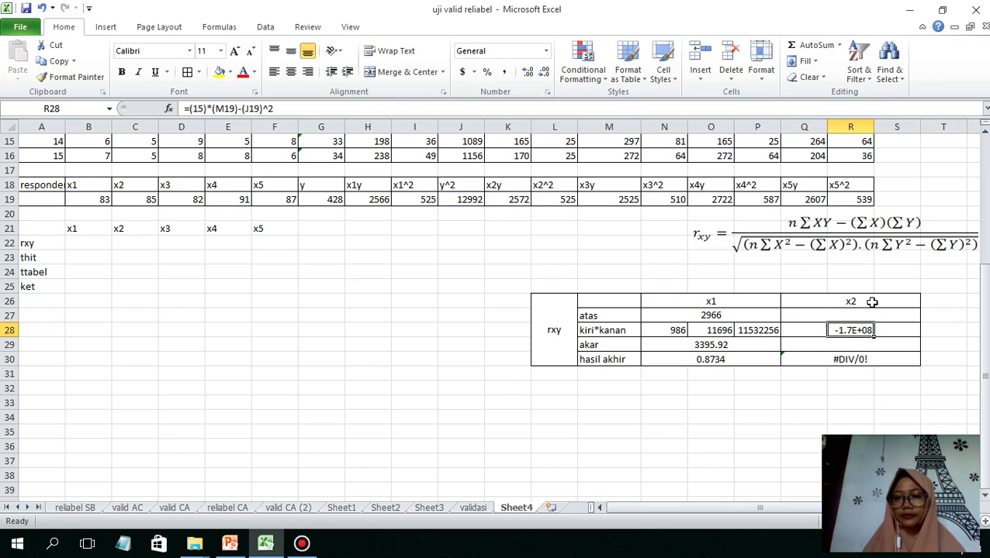
pyautogui.press('BackSpace')
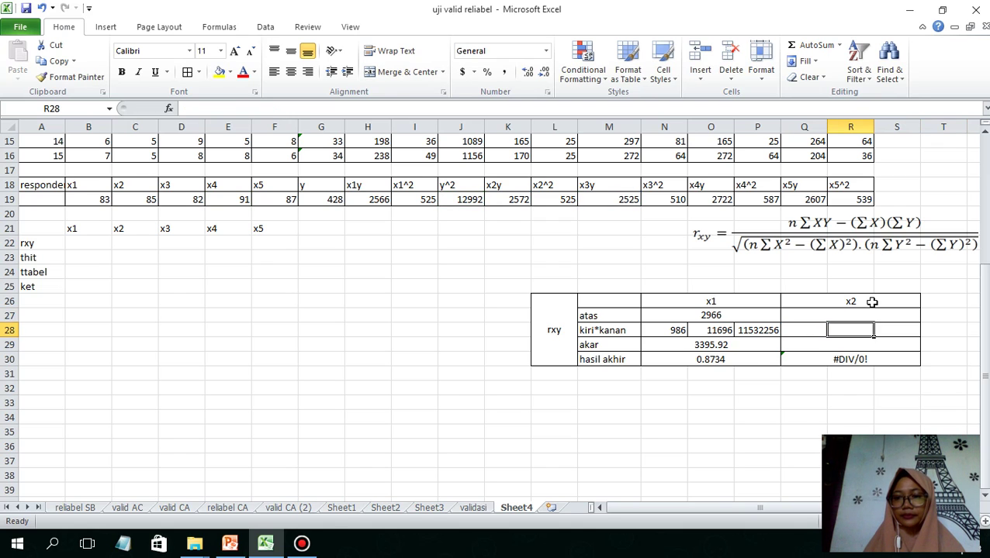
pyautogui.press('Down')
pyautogui.press('Down')
pyautogui.press('BackSpace')
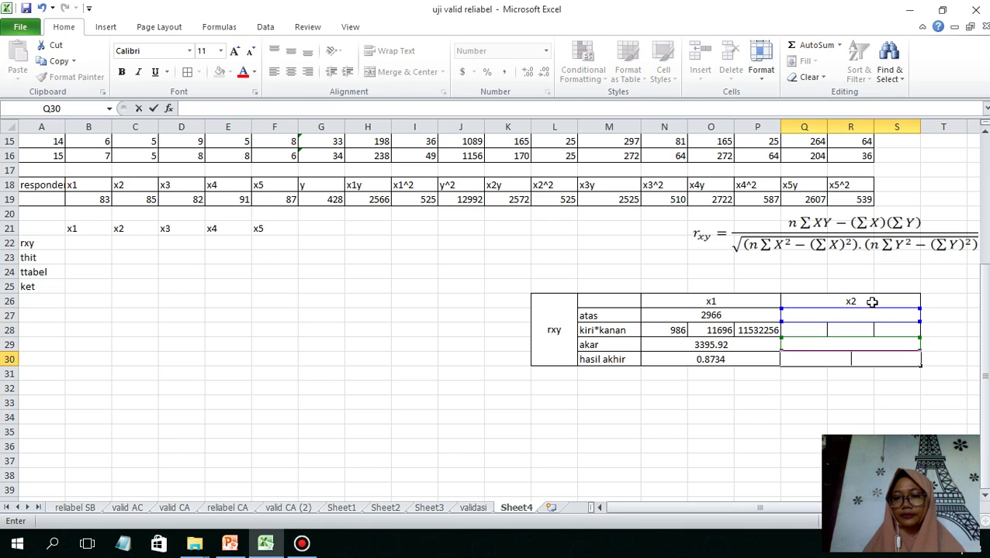
pyautogui.click(916, 380)
pyautogui.moveTo(843, 302); pyautogui.dragTo(848, 354)
pyautogui.hotkey('ctrl', 'c')
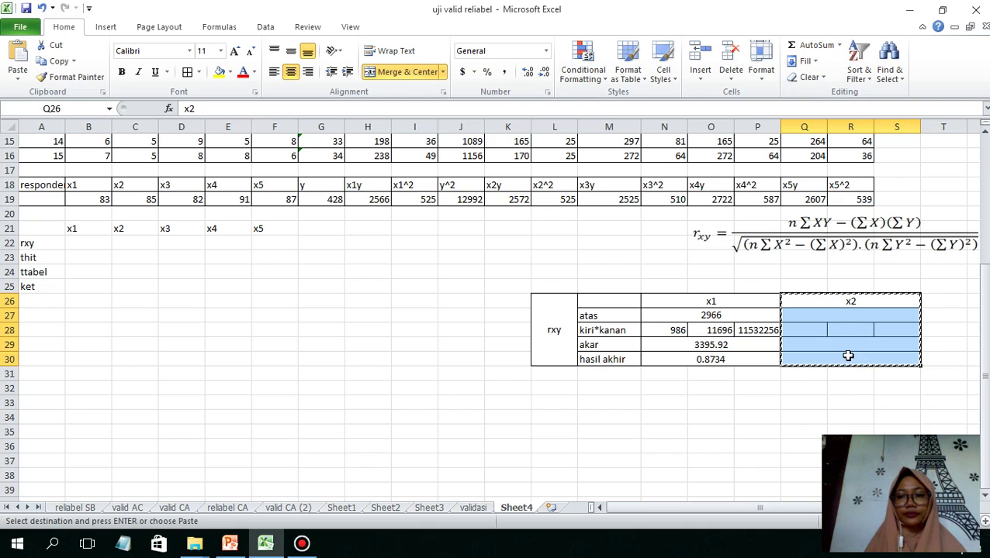
pyautogui.click(822, 402)
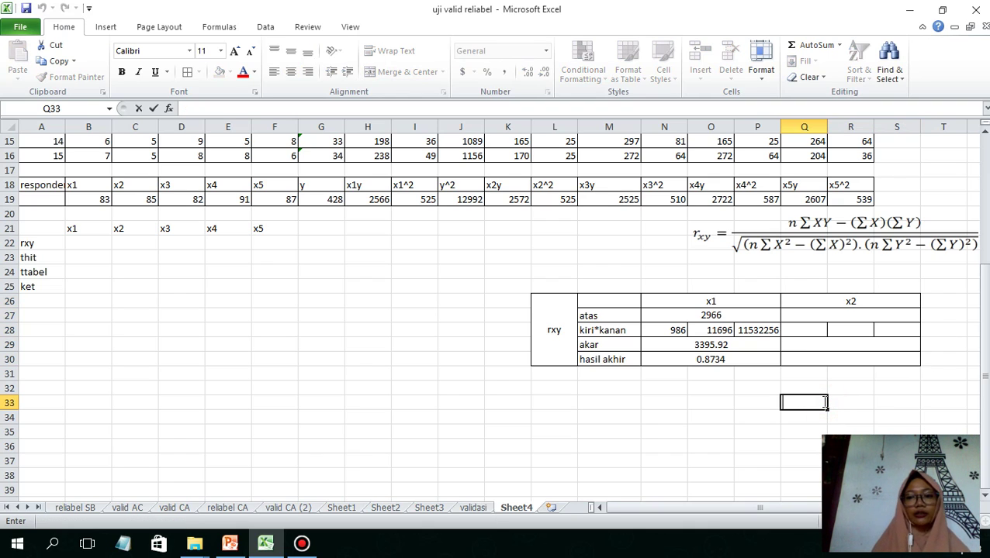
pyautogui.click(302, 546)
pyautogui.click(302, 546)
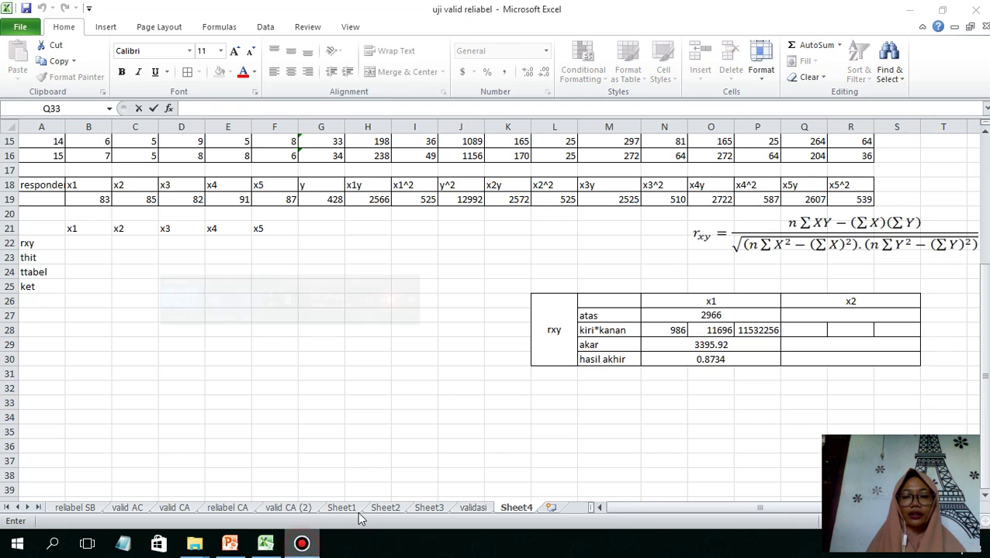
# Calculate the atas value for x2 in Q27 with the formula =(15)*(K19)-(C19)*(G19).
pyautogui.click(826, 314)
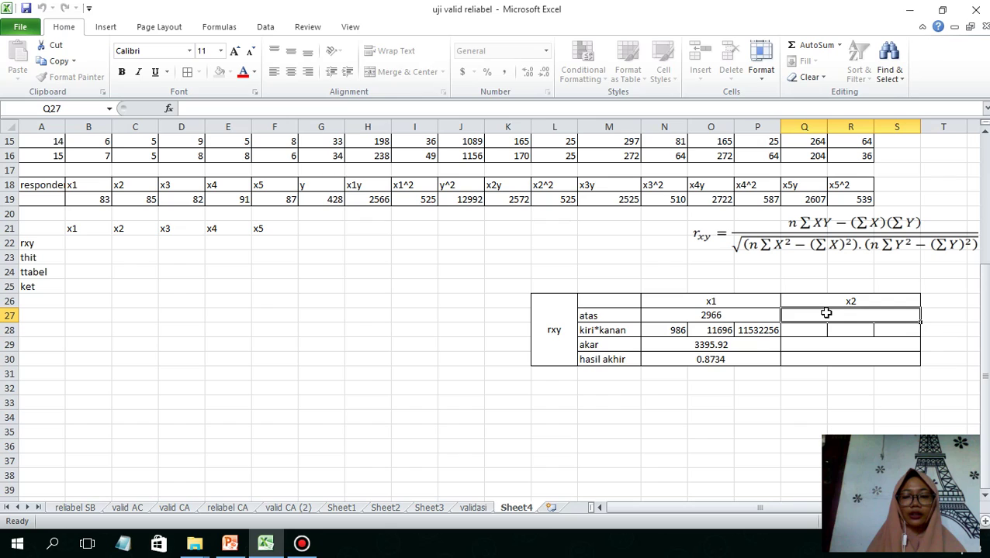
pyautogui.write('=')
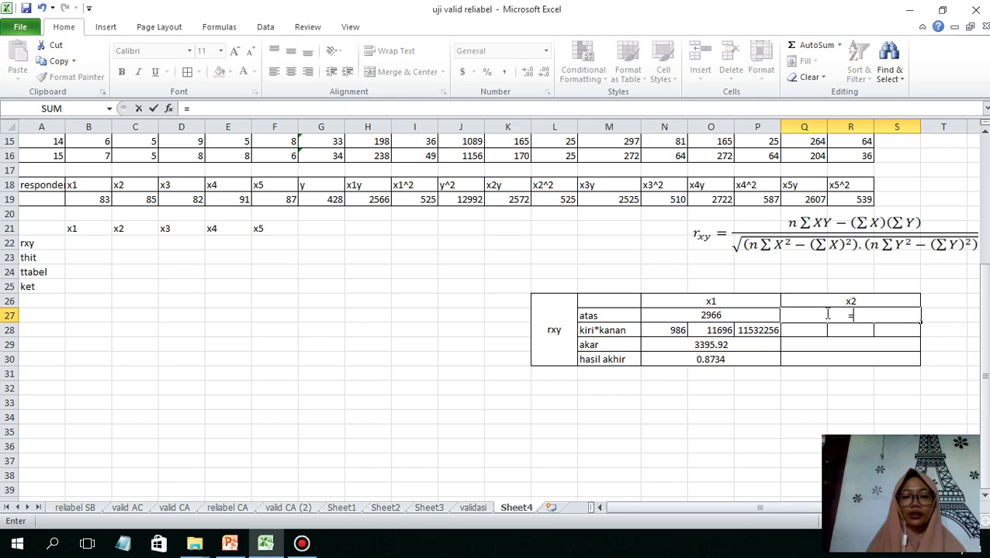
pyautogui.write('(15)*(')
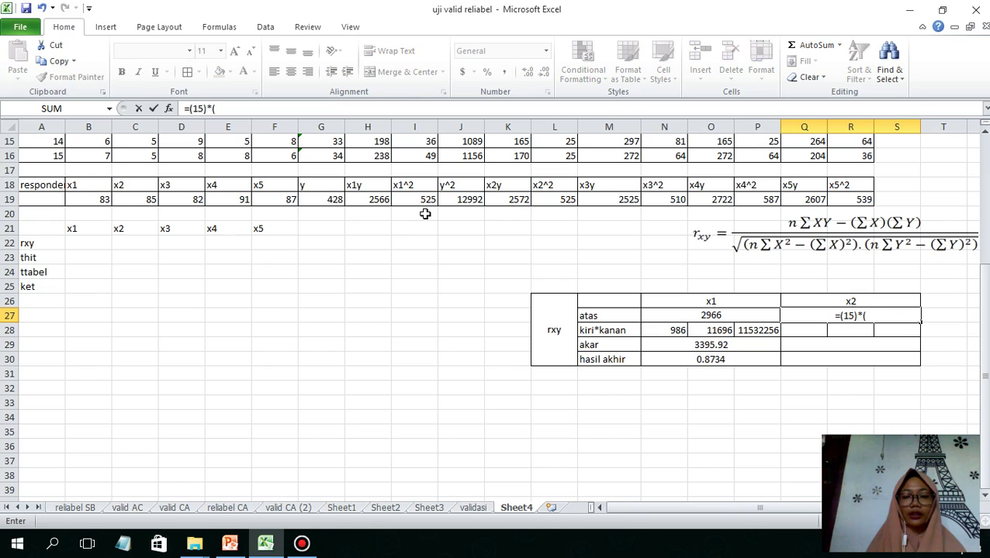
pyautogui.click(513, 199)
pyautogui.write(')')
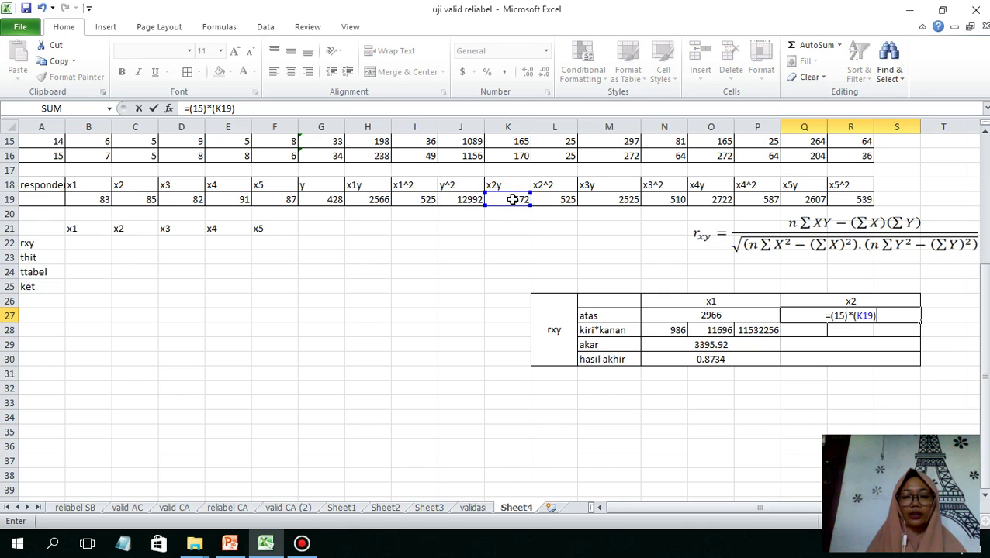
pyautogui.write('-(')
pyautogui.click(143, 204)
pyautogui.write(')')
pyautogui.write('(')
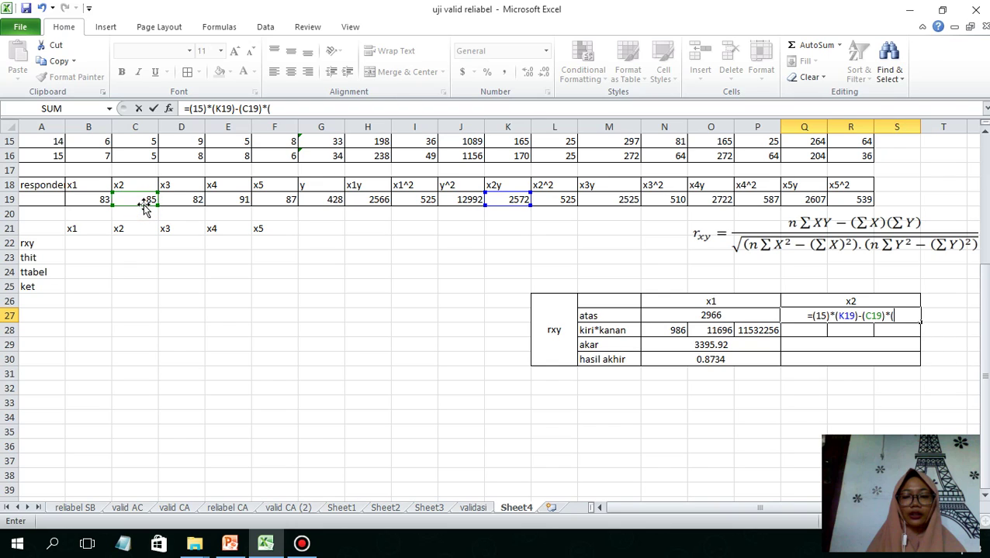
pyautogui.click(324, 202)
pyautogui.write(')')
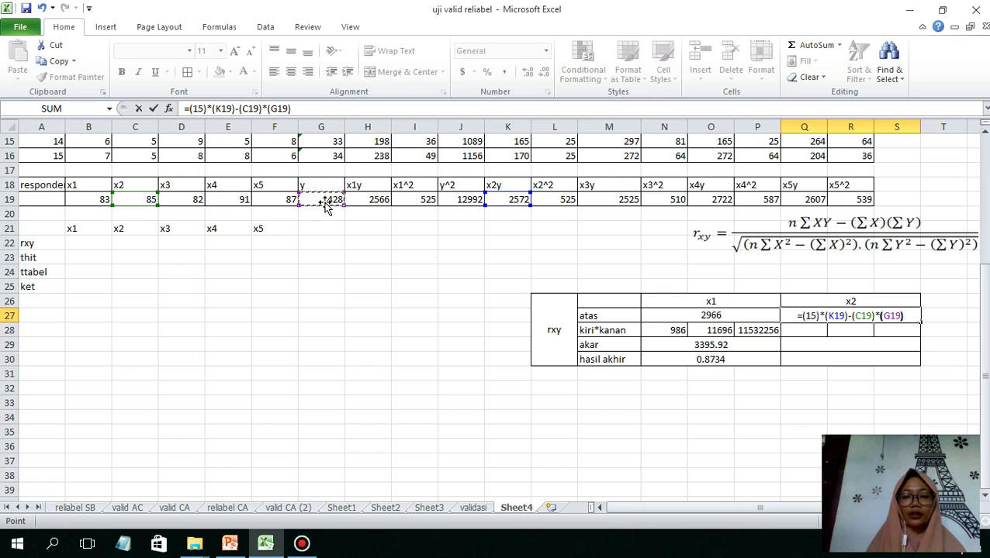
pyautogui.press('Return')
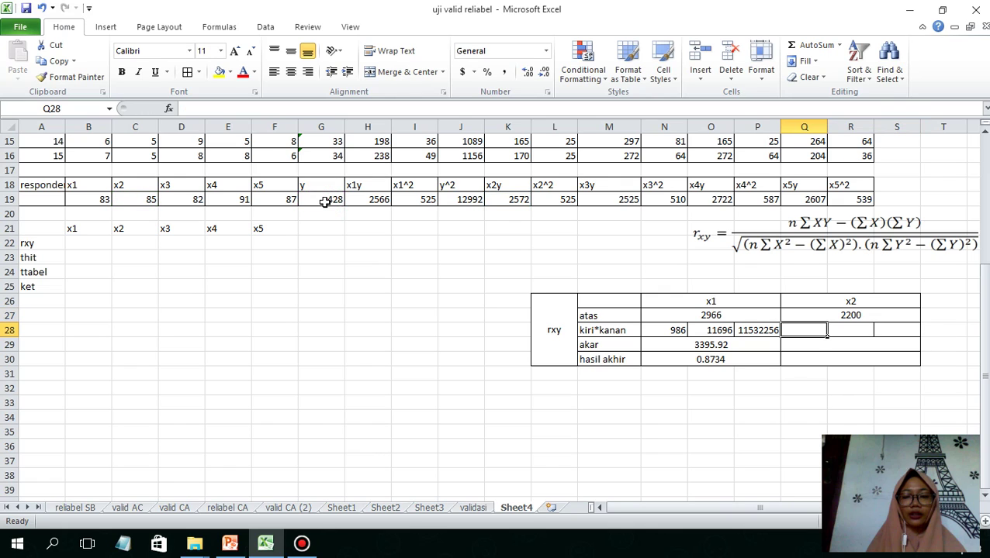
pyautogui.click(302, 545)
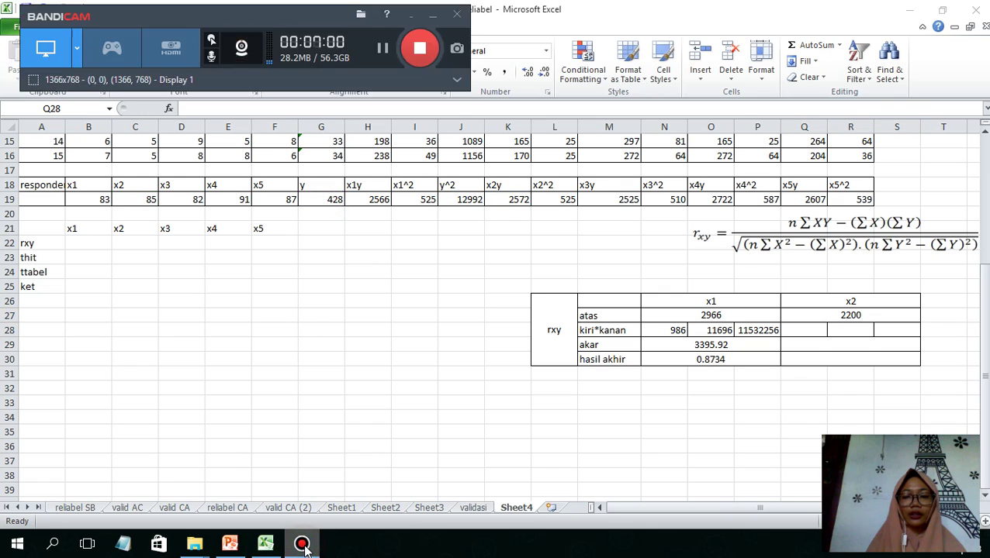
pyautogui.hotkey('alt', 'Tab')
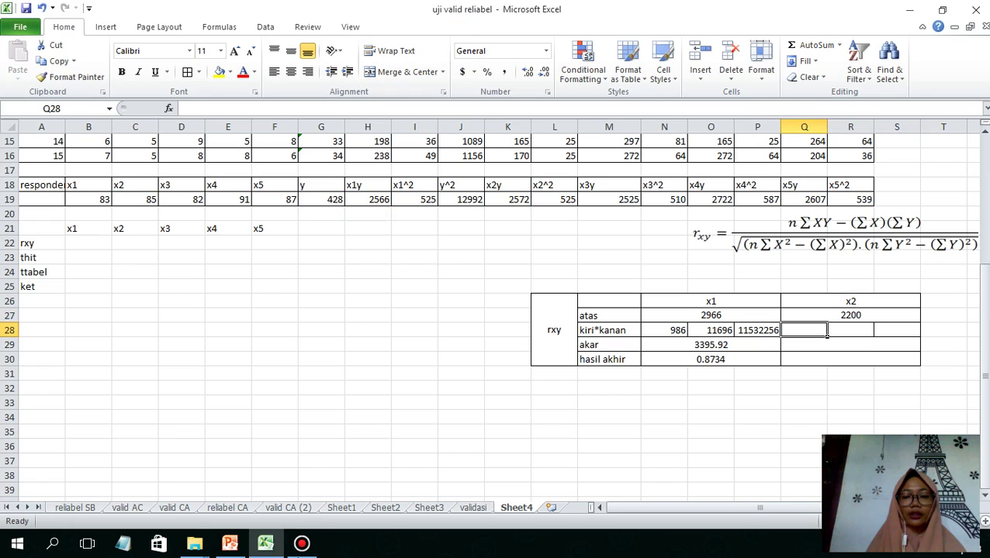
pyautogui.click(303, 546)
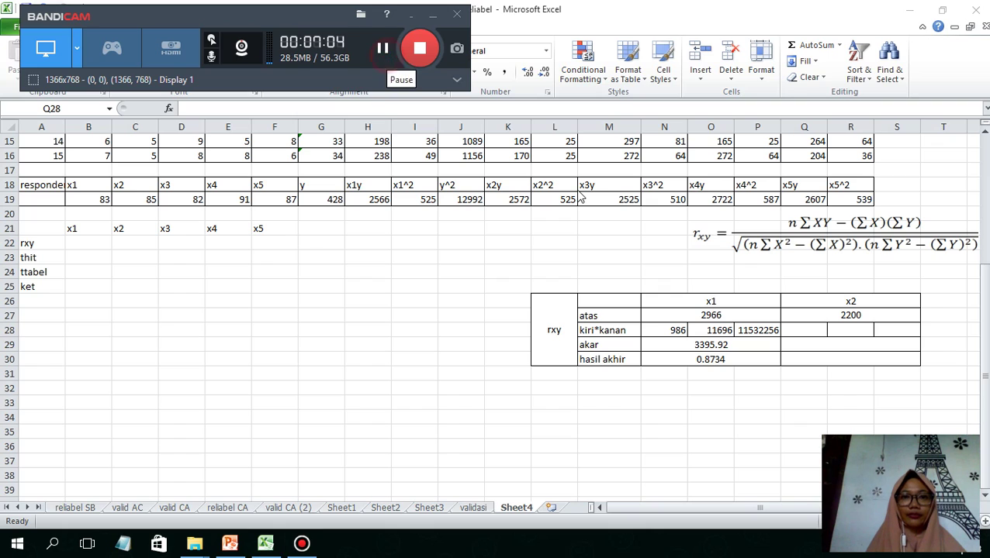
# Calculate the left kiri*kanan factor for x2 in Q28 with the formula =(15)*(L19)-(C19)^2.
pyautogui.click(816, 329)
pyautogui.write('=')
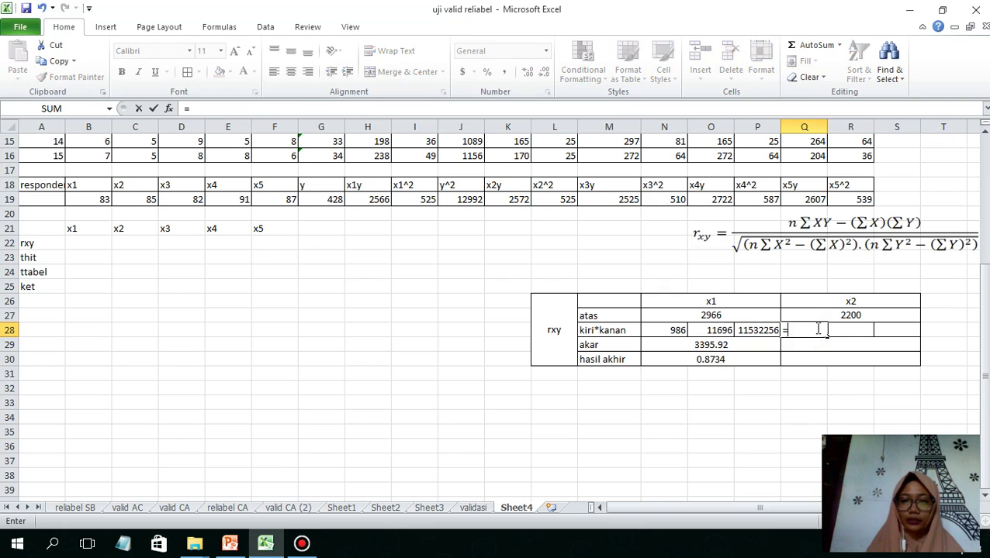
pyautogui.write('(15)*(')
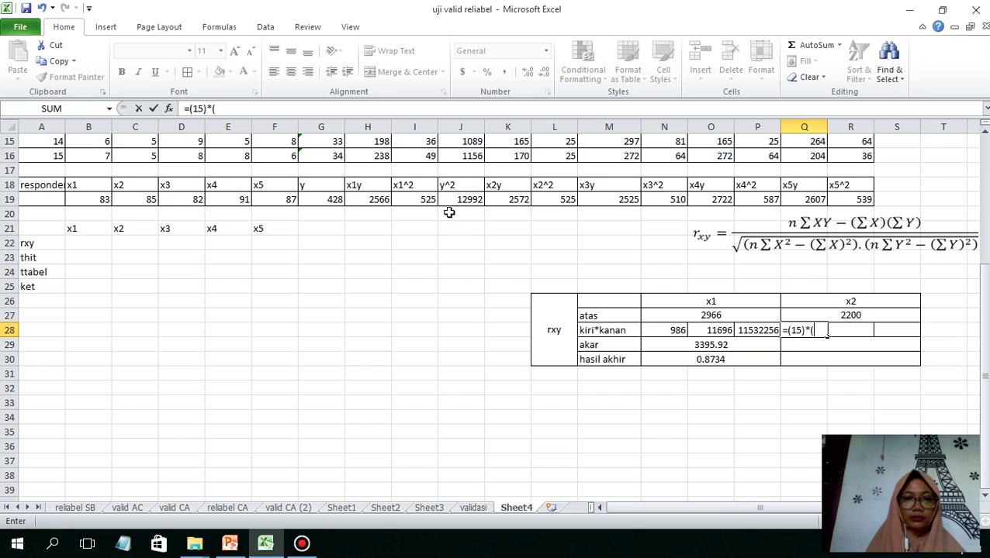
pyautogui.click(551, 200)
pyautogui.write(')')
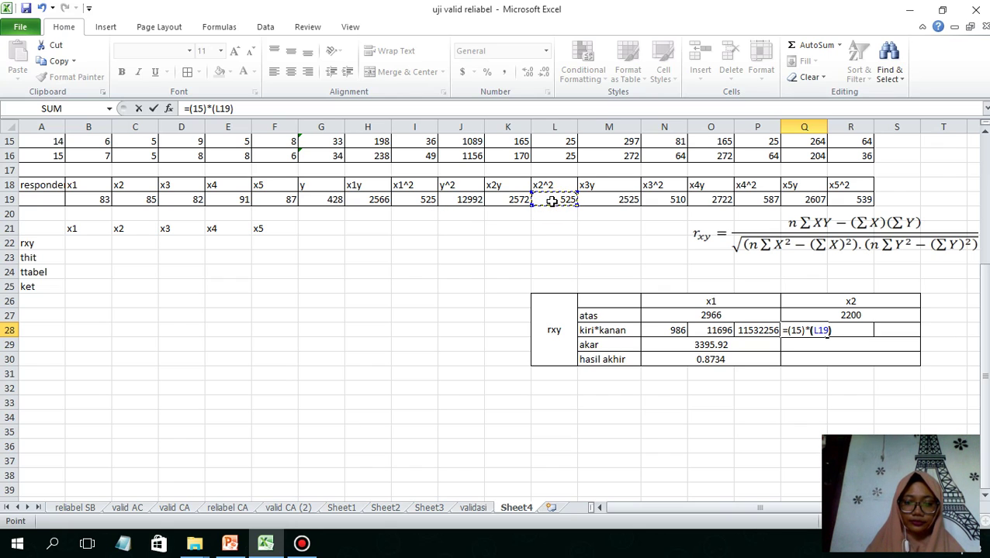
pyautogui.write('-(')
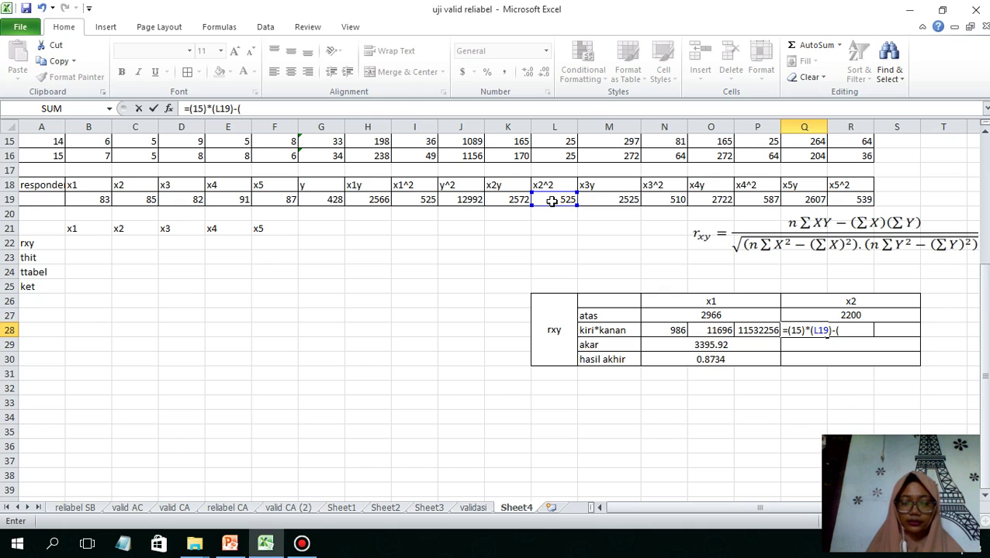
pyautogui.click(134, 200)
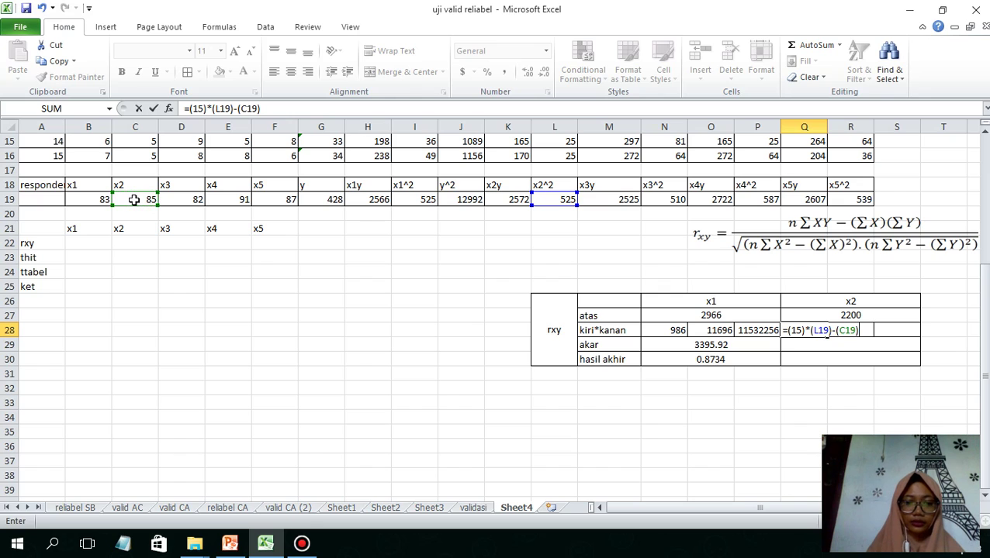
pyautogui.write('^2')
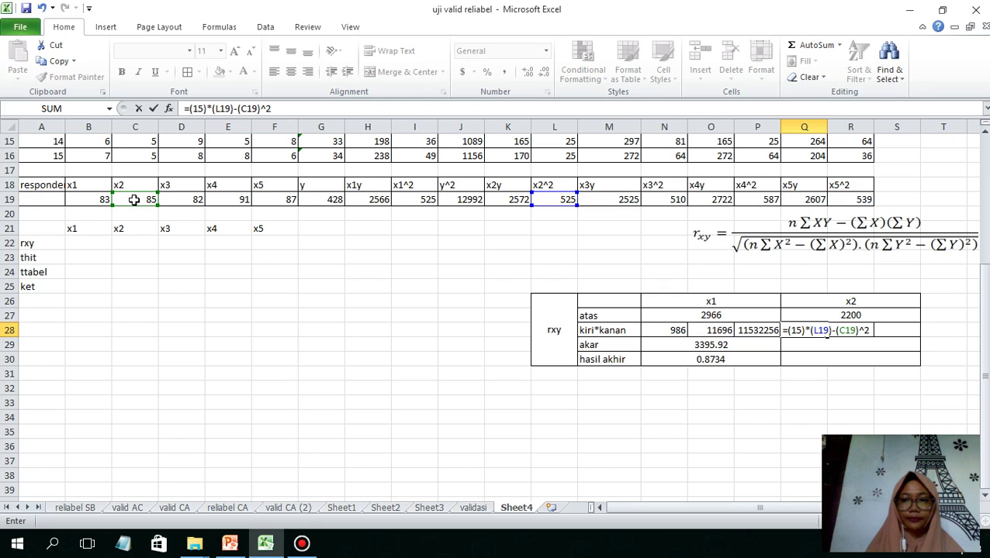
pyautogui.press('Return')
pyautogui.press('Up')
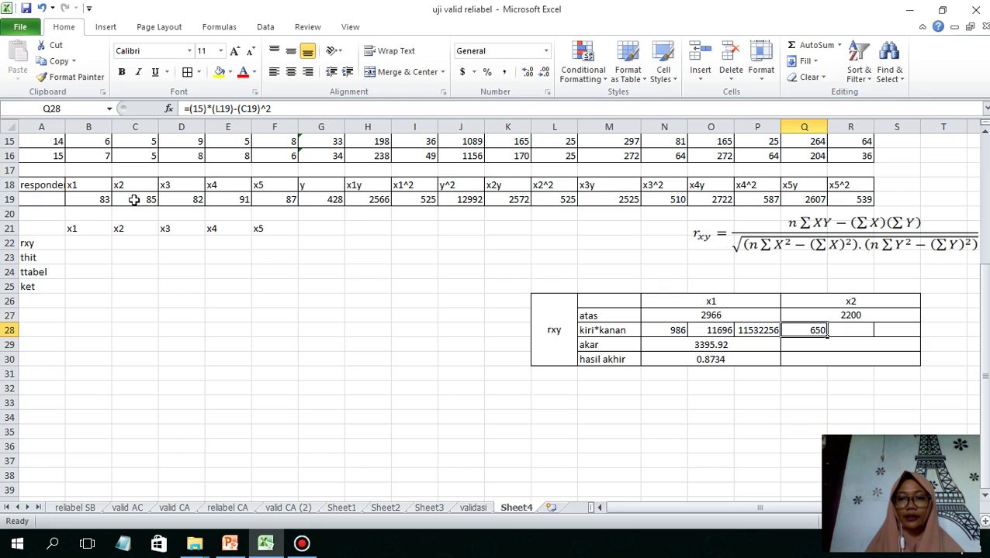
# Begin the right kiri*kanan factor for x2 in R28 with =(15)*(.
pyautogui.press('Right')
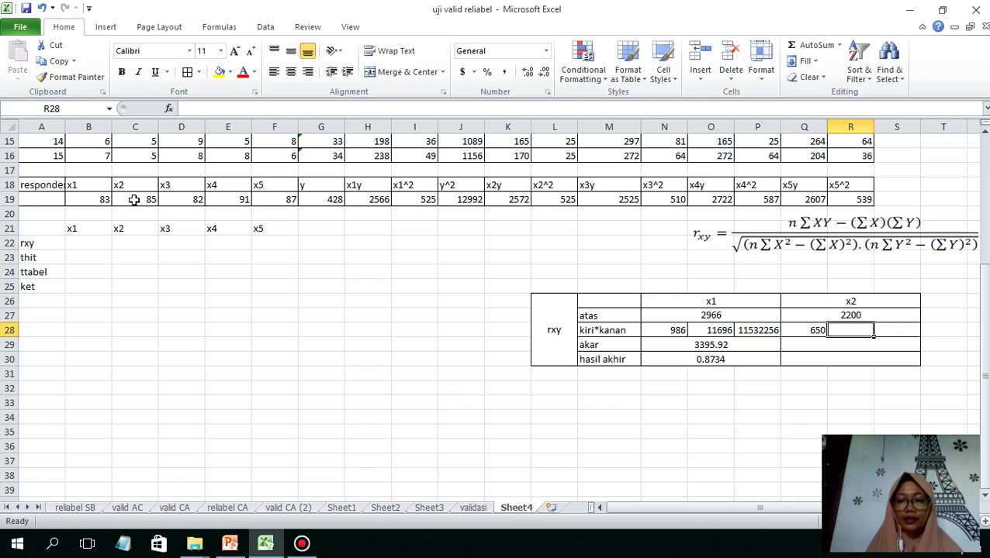
pyautogui.write('=(15)')
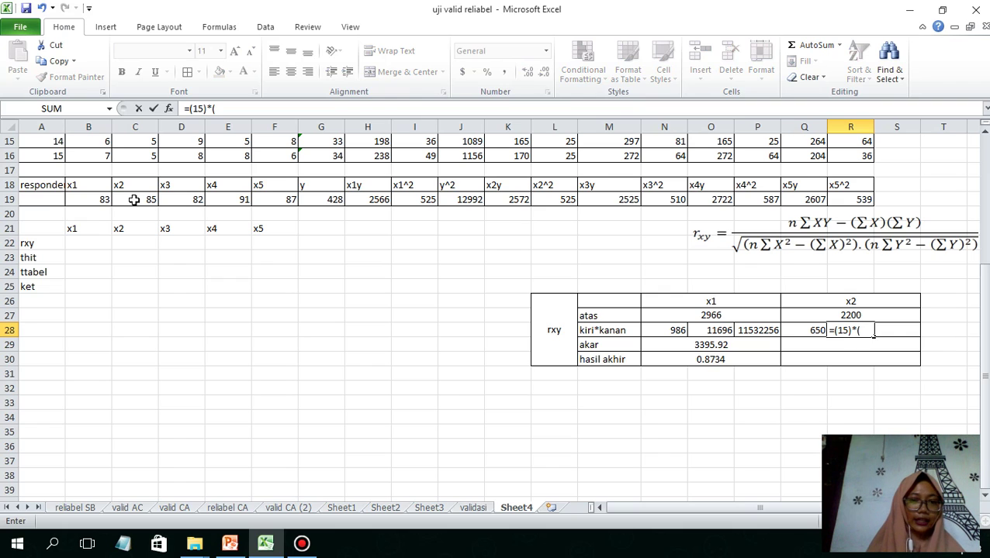
pyautogui.write('*(')
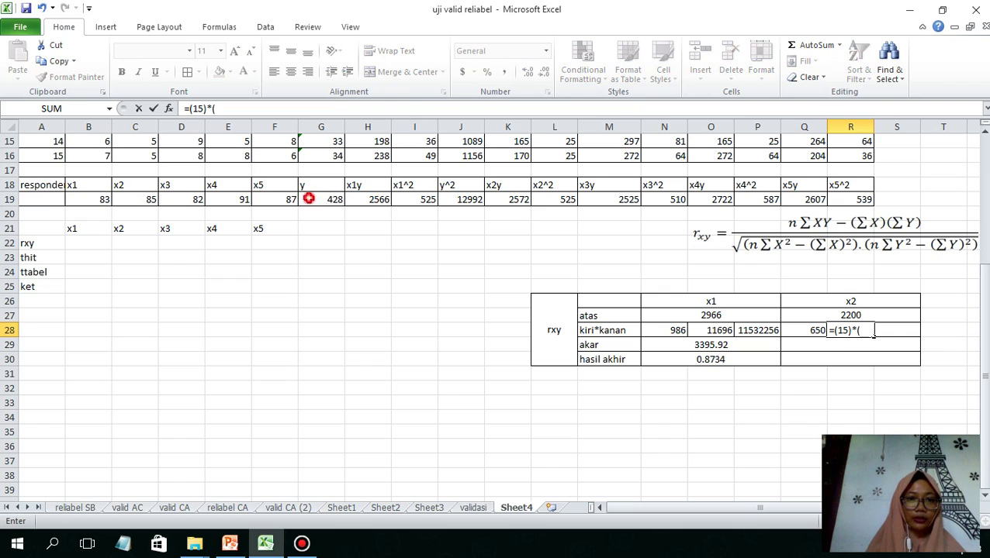
pyautogui.click(308, 199)
pyautogui.write(')^2')
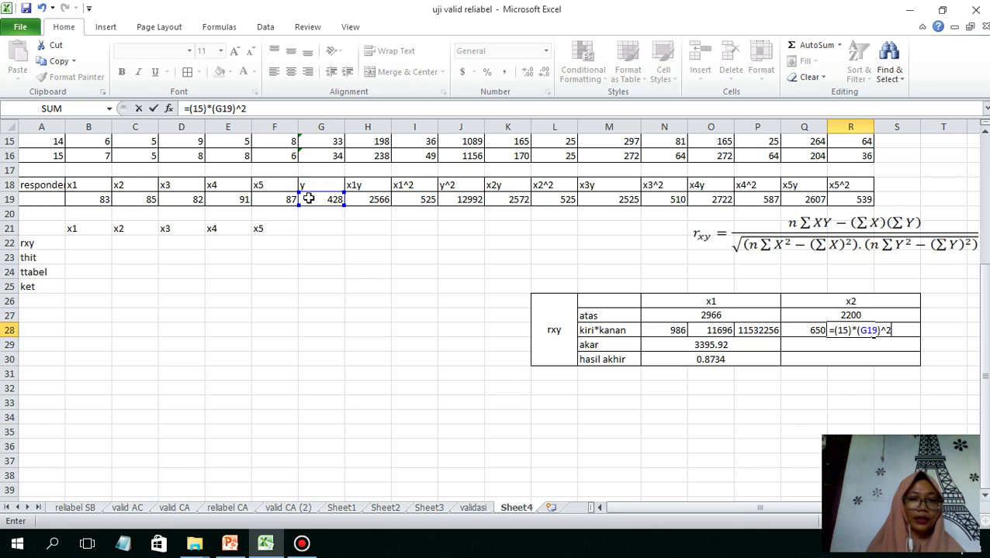
pyautogui.press('BackSpace')
pyautogui.press('BackSpace')
pyautogui.press('BackSpace')
pyautogui.press('BackSpace')
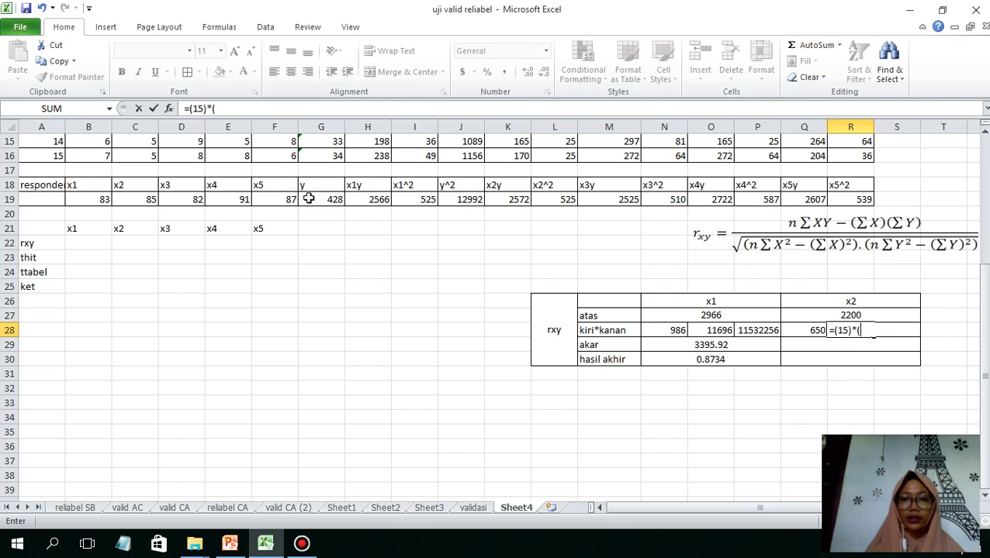
# Complete the formula in R28 as =(15)*(J19)-(G19)^2, using the y^2 and y totals.
pyautogui.click(446, 198)
pyautogui.write(')')
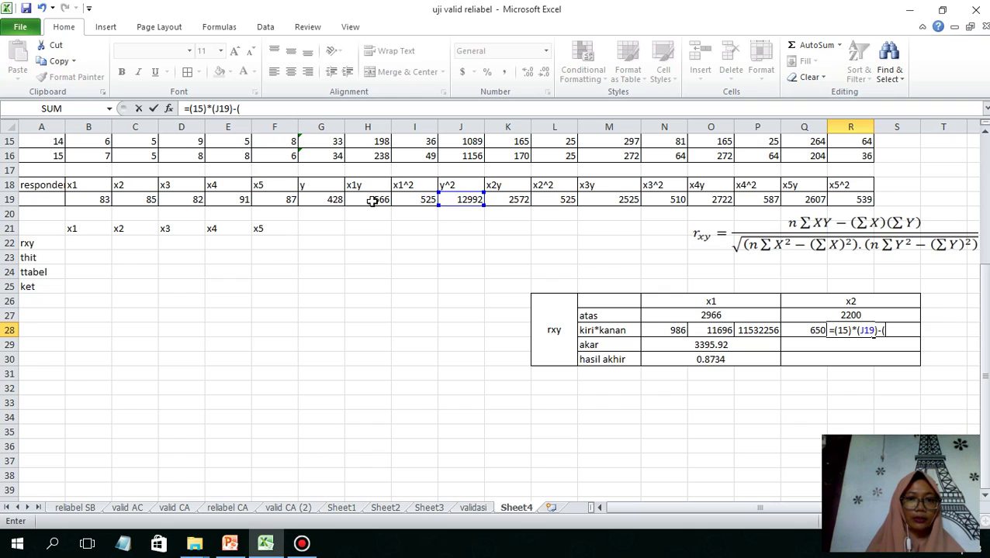
pyautogui.write('-(')
pyautogui.click(318, 199)
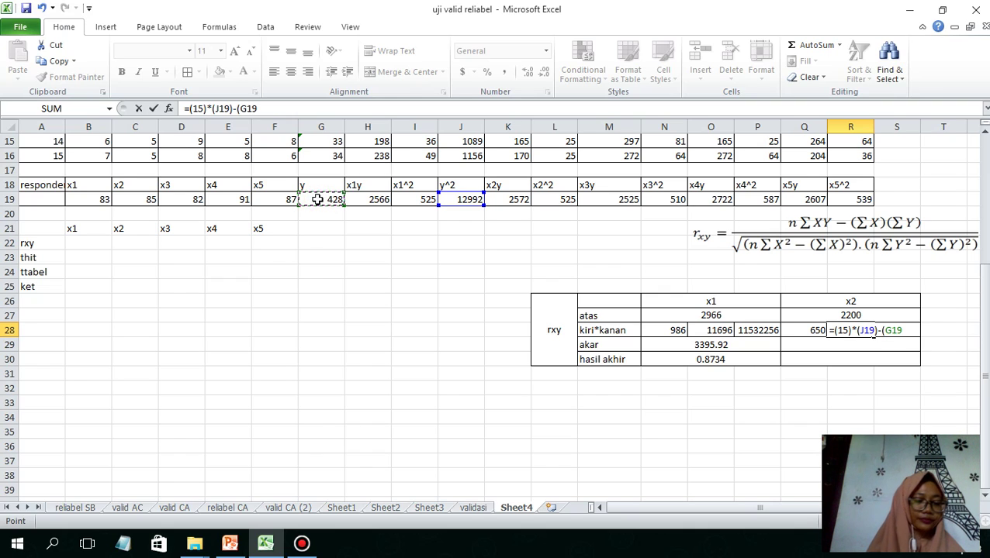
pyautogui.write(')^2')
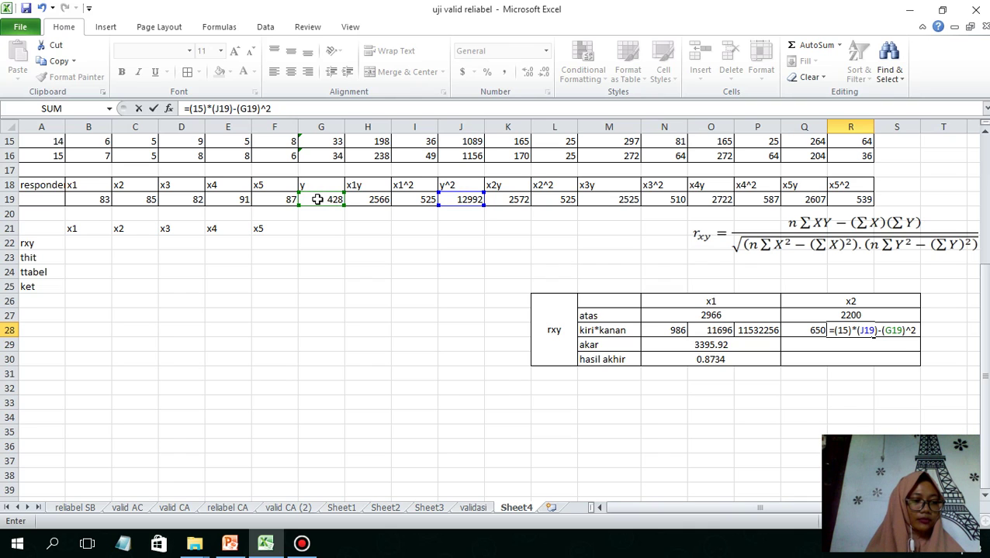
pyautogui.press('Return')
pyautogui.press('Up')
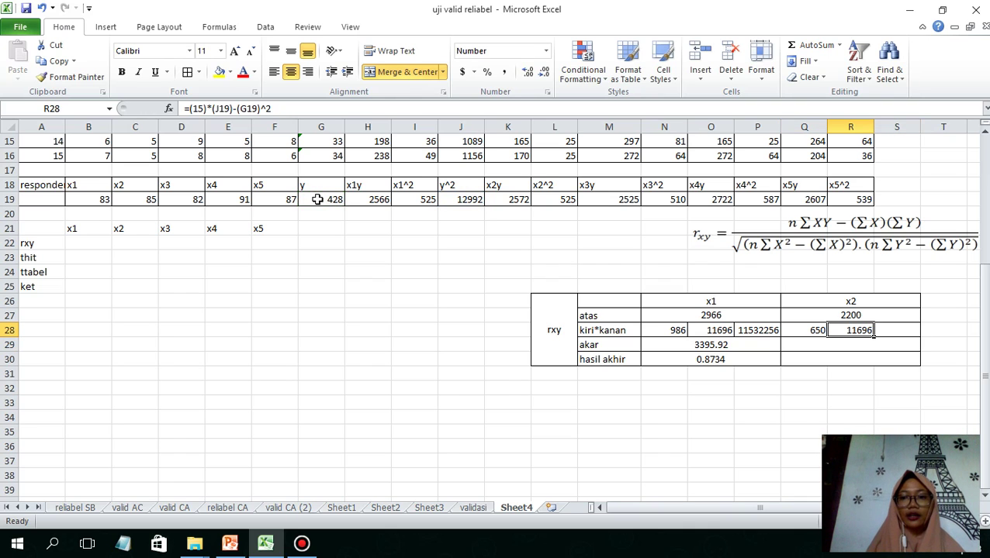
# Multiply the two x2 kiri*kanan factors in S28 with the formula =Q28*R28.
pyautogui.press('Right')
pyautogui.write('=')
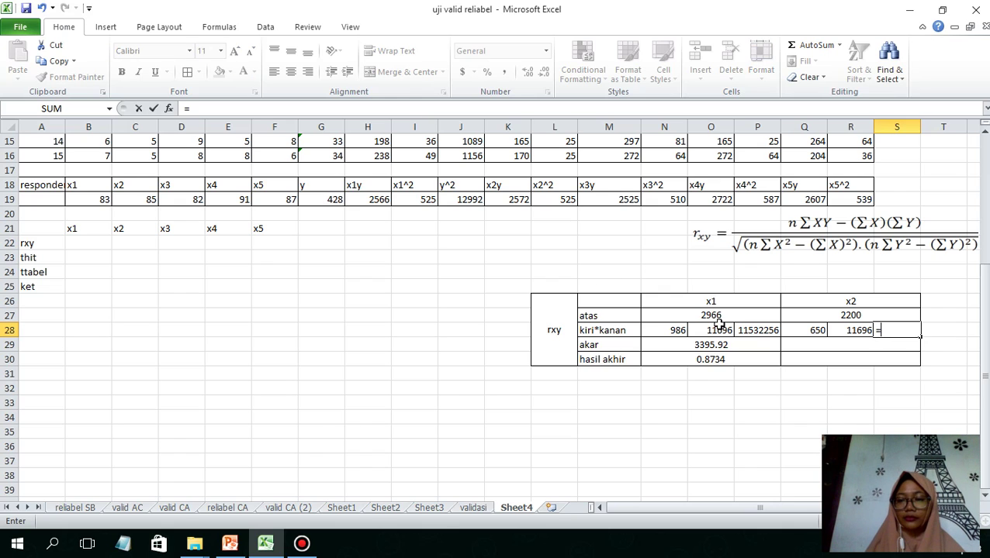
pyautogui.click(801, 329)
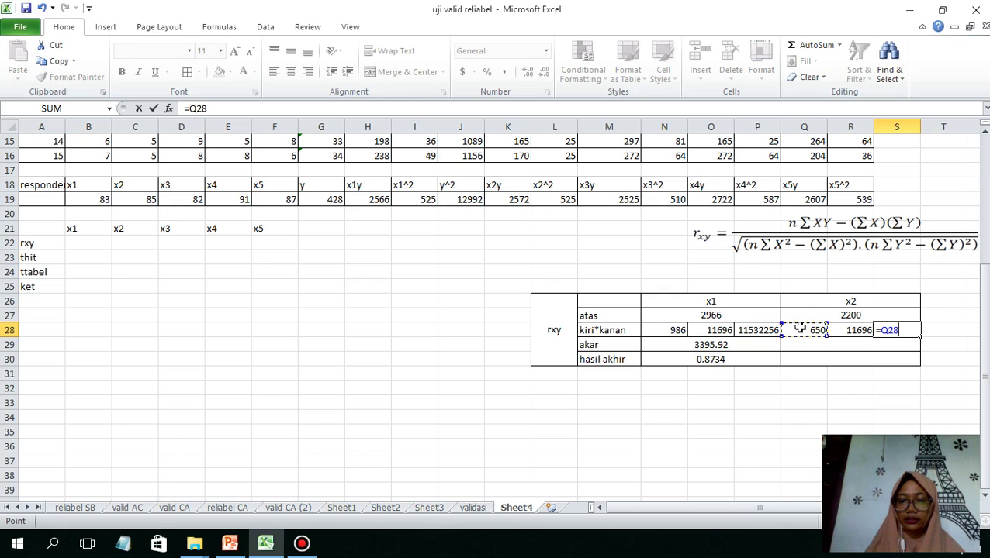
pyautogui.write('*')
pyautogui.click(851, 329)
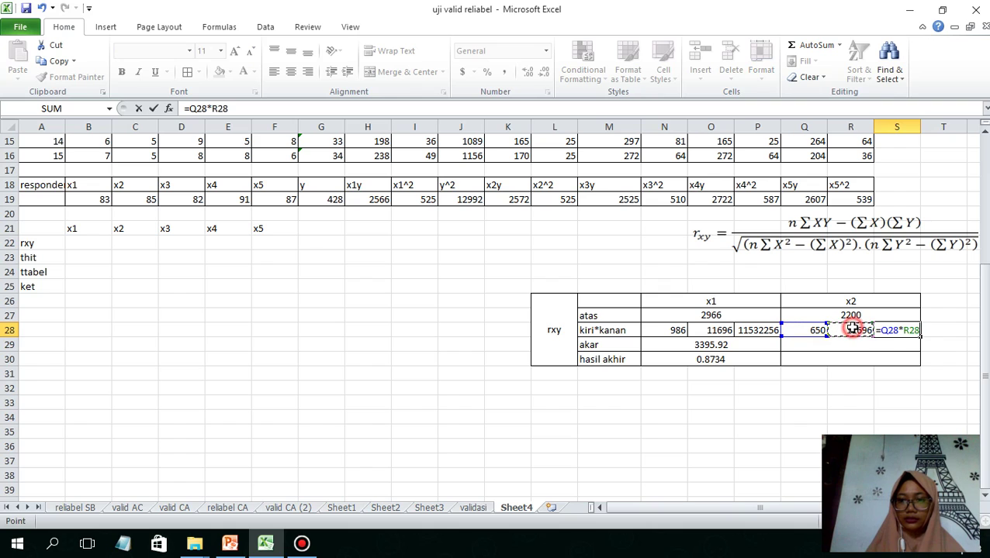
pyautogui.press('Return')
# Calculate the akar value for x2 in Q29 as the square root of S28.
pyautogui.write('=')
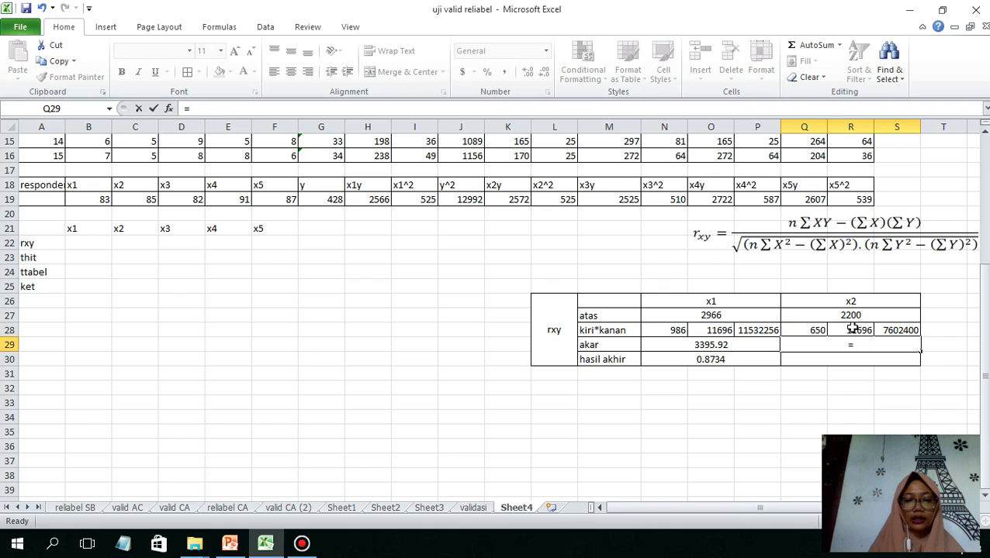
pyautogui.write('sqrt(')
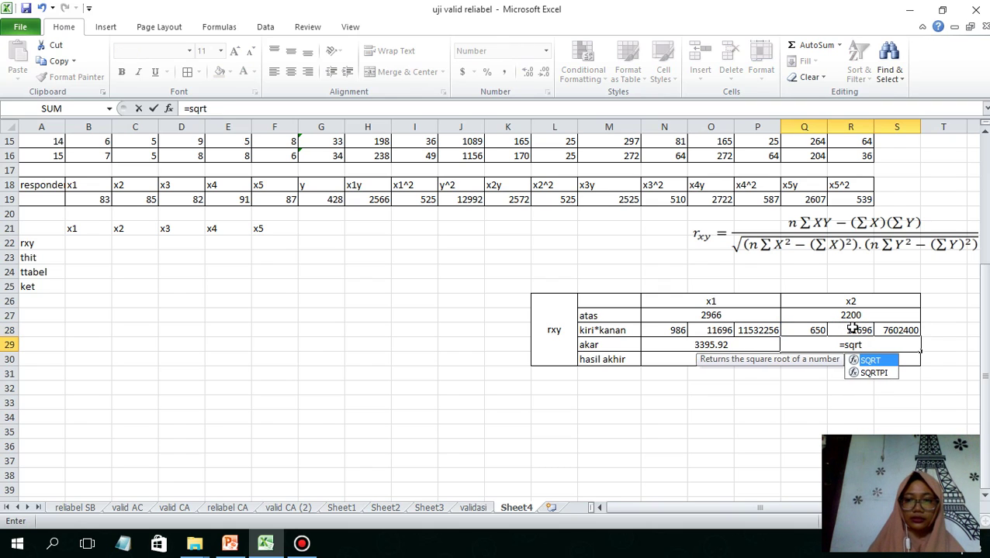
pyautogui.click(892, 329)
pyautogui.press('Return')
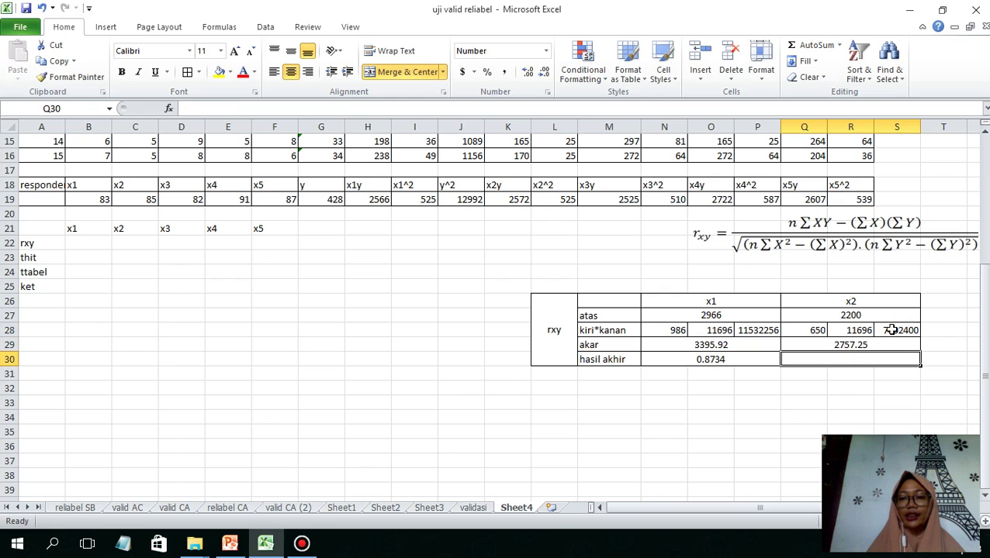
# Calculate the hasil akhir for x2 in Q30 with the formula =Q27/Q29.
pyautogui.write('=')
pyautogui.click(873, 315)
pyautogui.write('/')
pyautogui.click(861, 345)
pyautogui.press('Return')
pyautogui.press('Up')
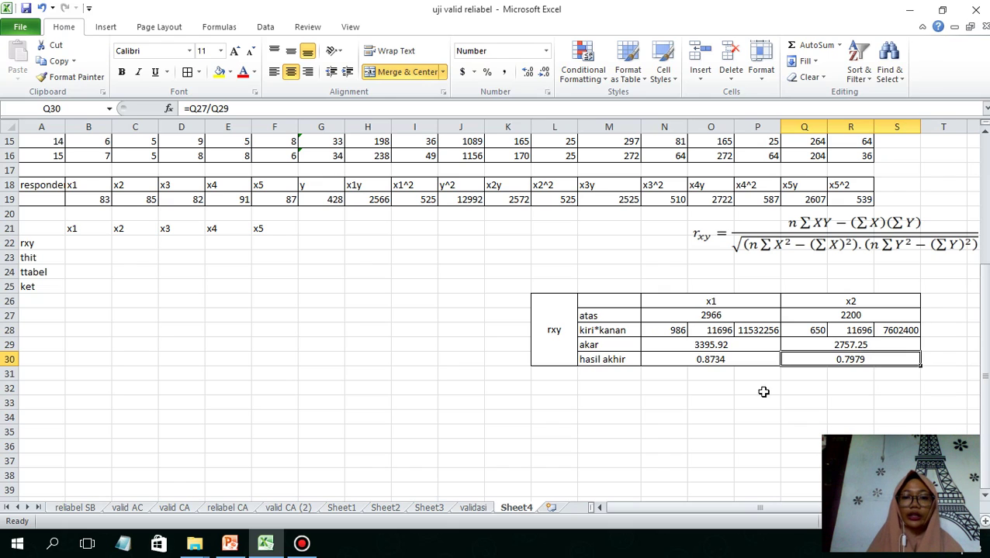
pyautogui.click(297, 546)
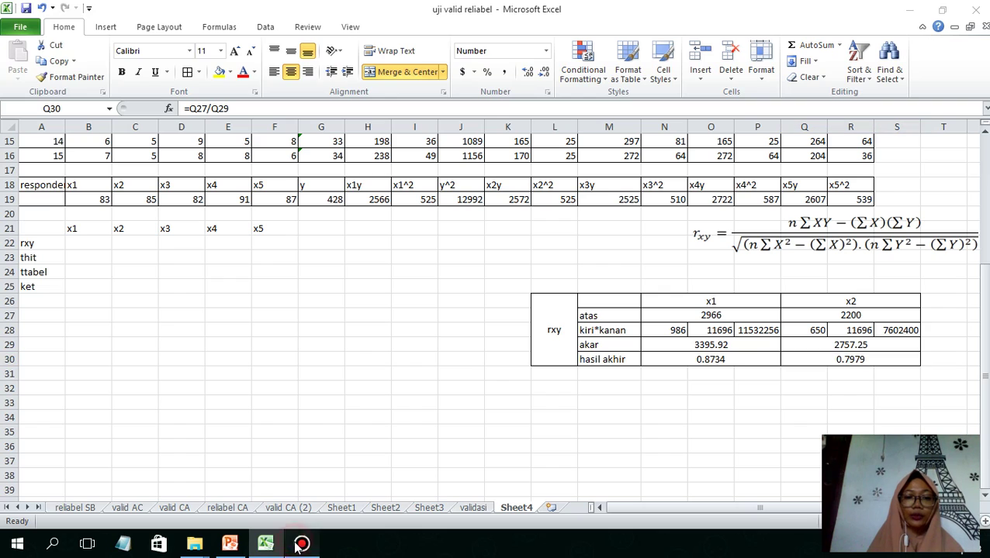